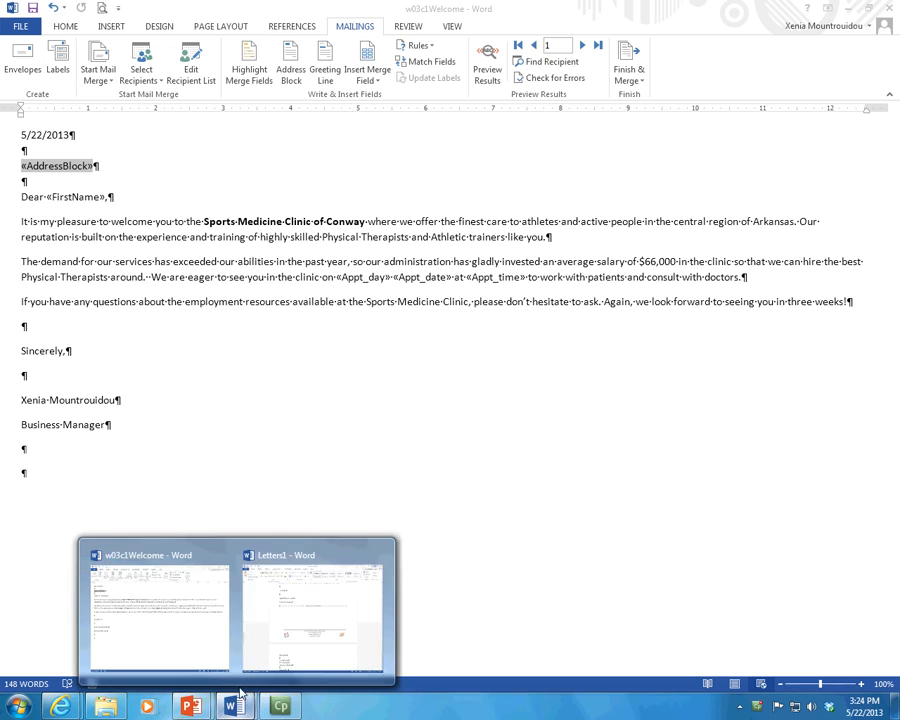
# Step: Scroll through the merged Letters1 letters, then minimize Letters1 to reveal w03c1Welcome
pyautogui.scroll(10, 373, 385)
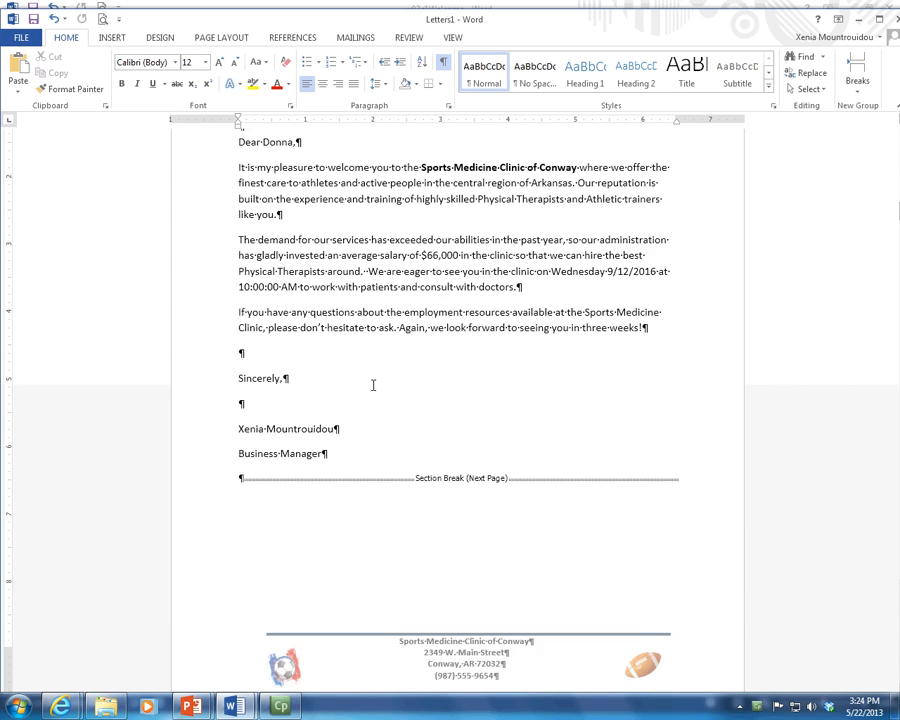
pyautogui.scroll(15, 413, 497)
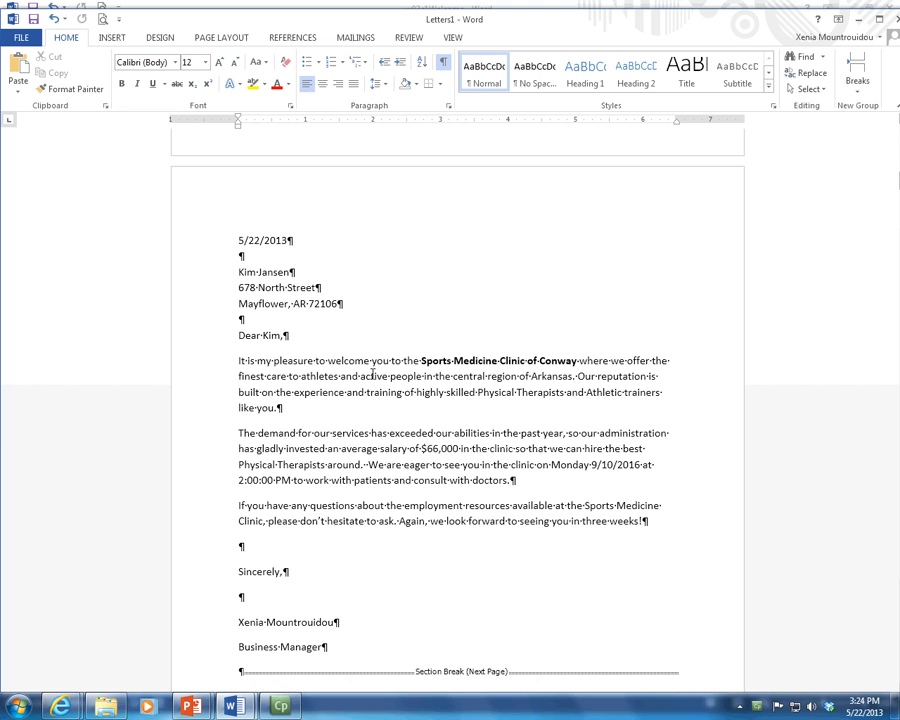
pyautogui.scroll(-2, 485, 463)
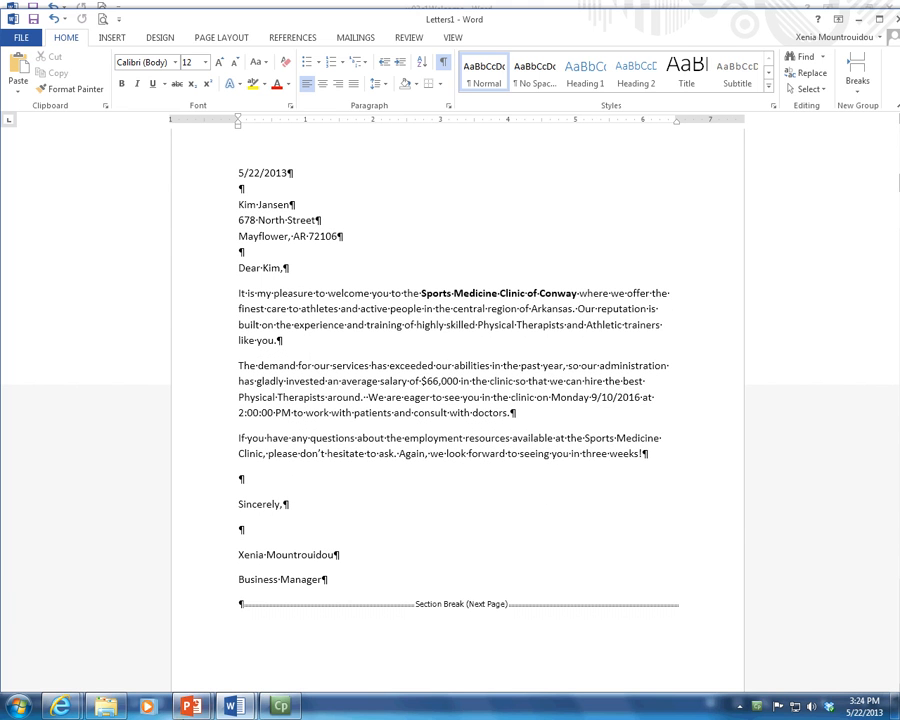
pyautogui.click(857, 20)
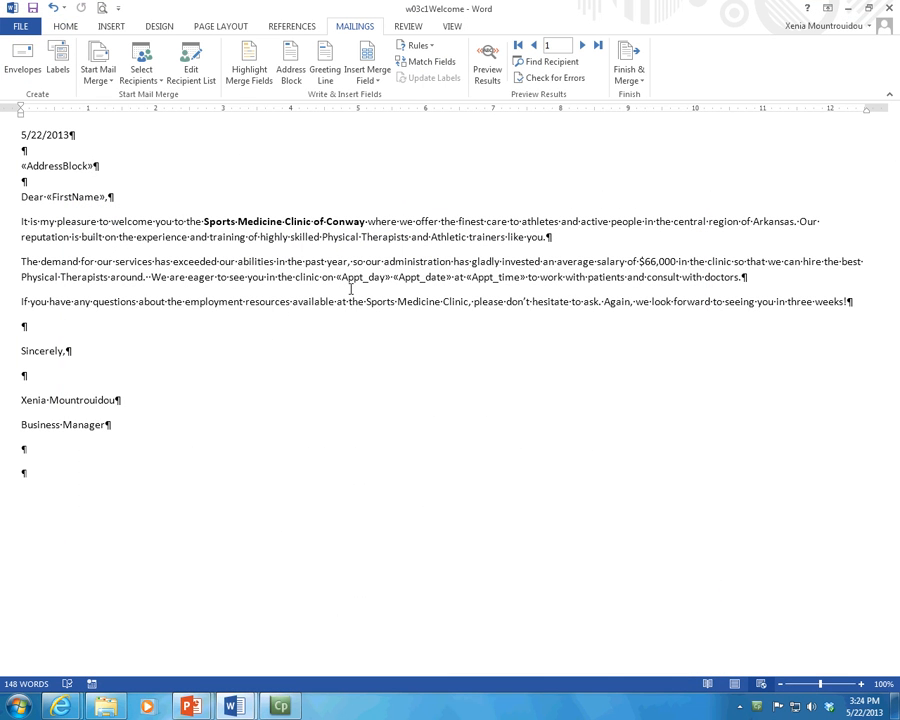
pyautogui.moveTo(83, 706)
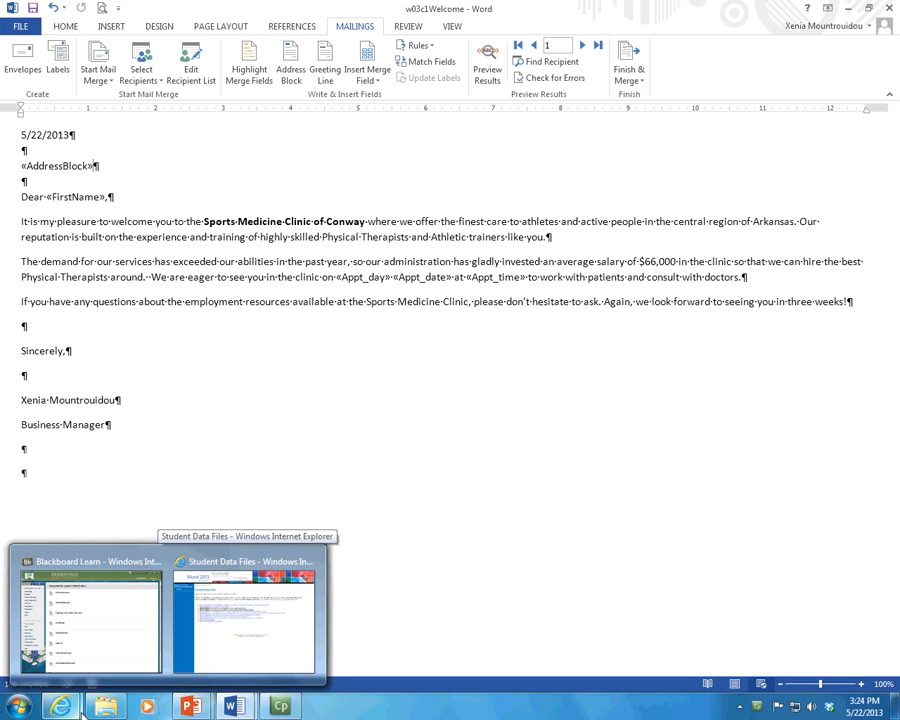
# Step: In File Explorer's Word folder, select the w03c1Patients database
pyautogui.click(105, 706)
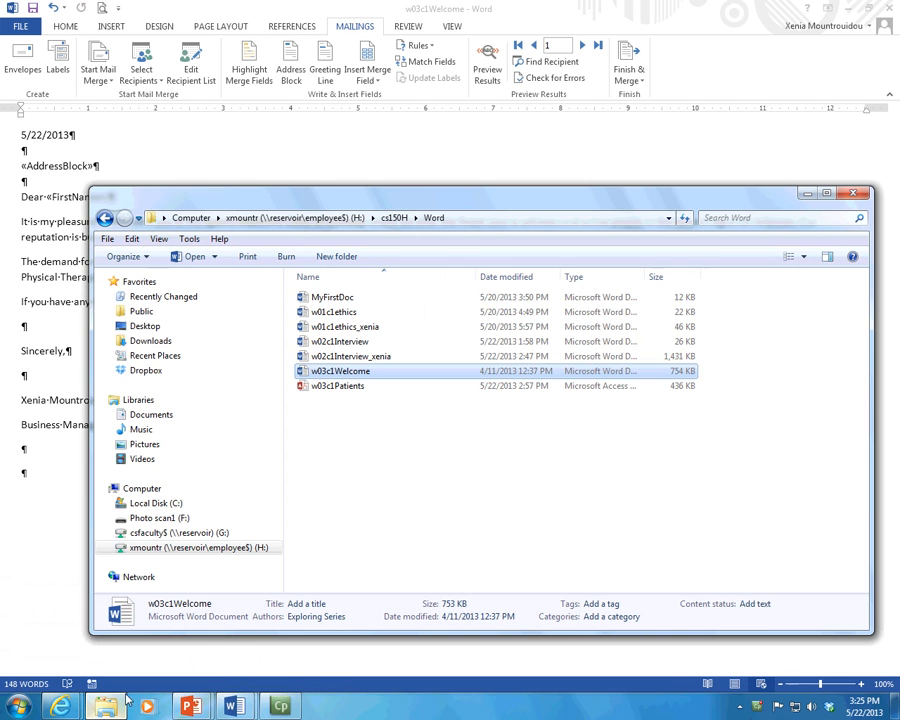
pyautogui.click(325, 388)
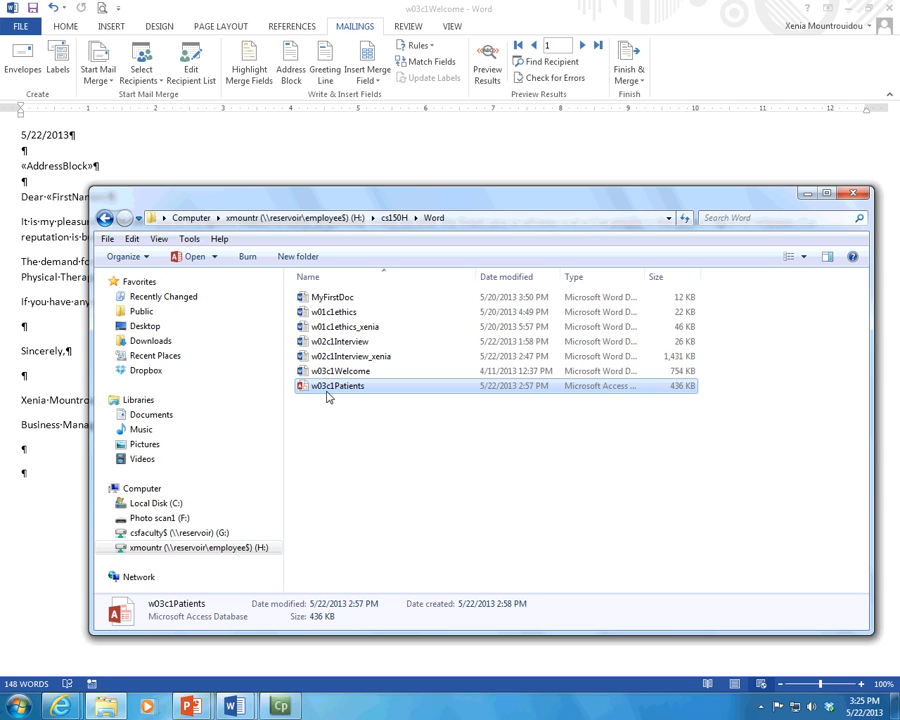
pyautogui.moveTo(474, 277); pyautogui.dragTo(414, 291)
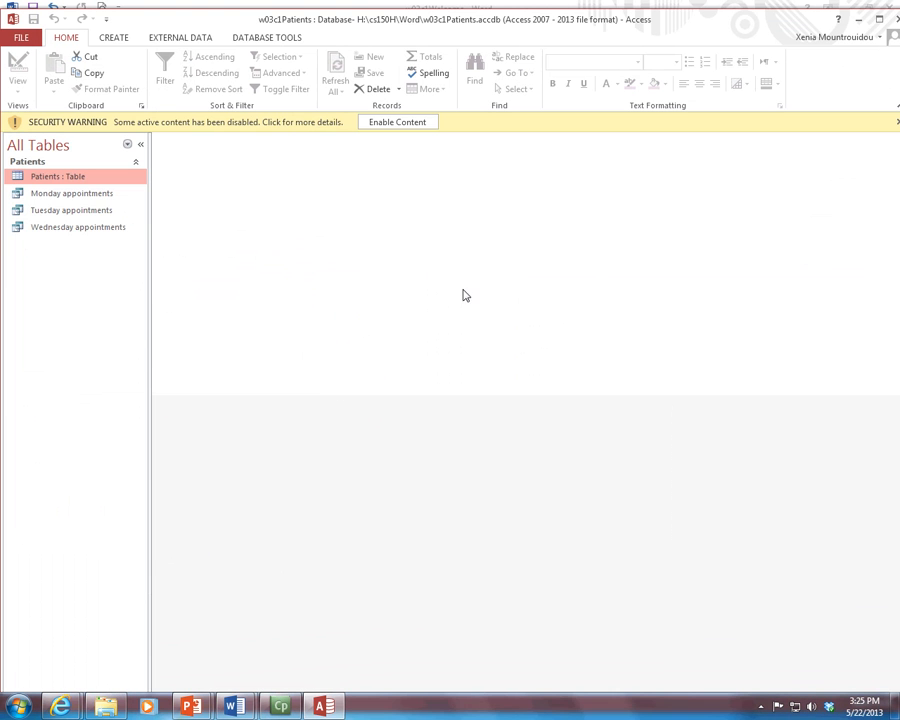
# Step: Enable content, trust the w03c1Patients database and open the Patients table datasheet
pyautogui.click(399, 123)
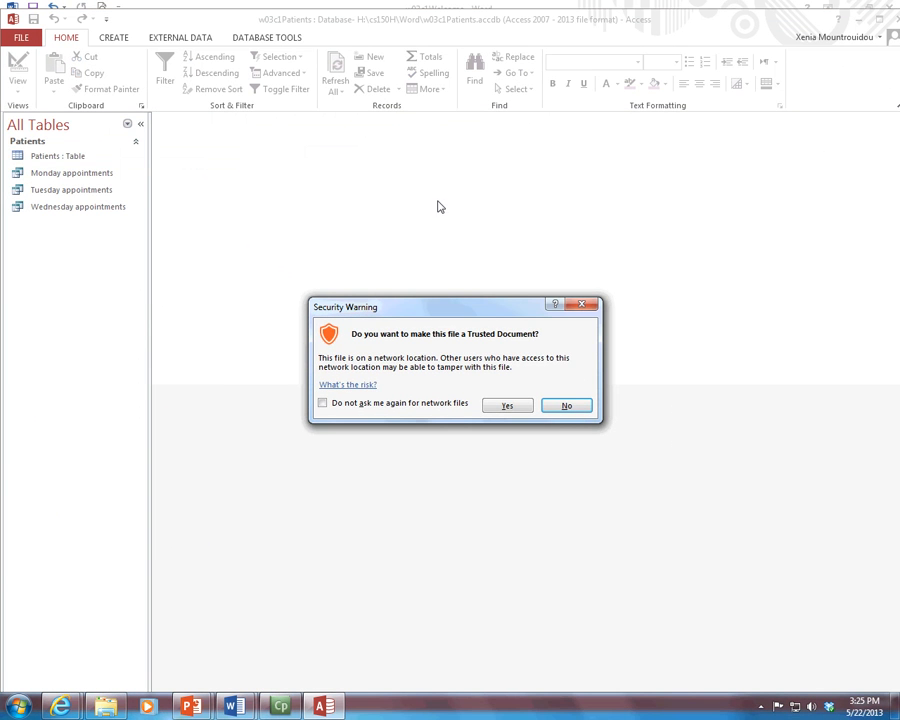
pyautogui.click(507, 406)
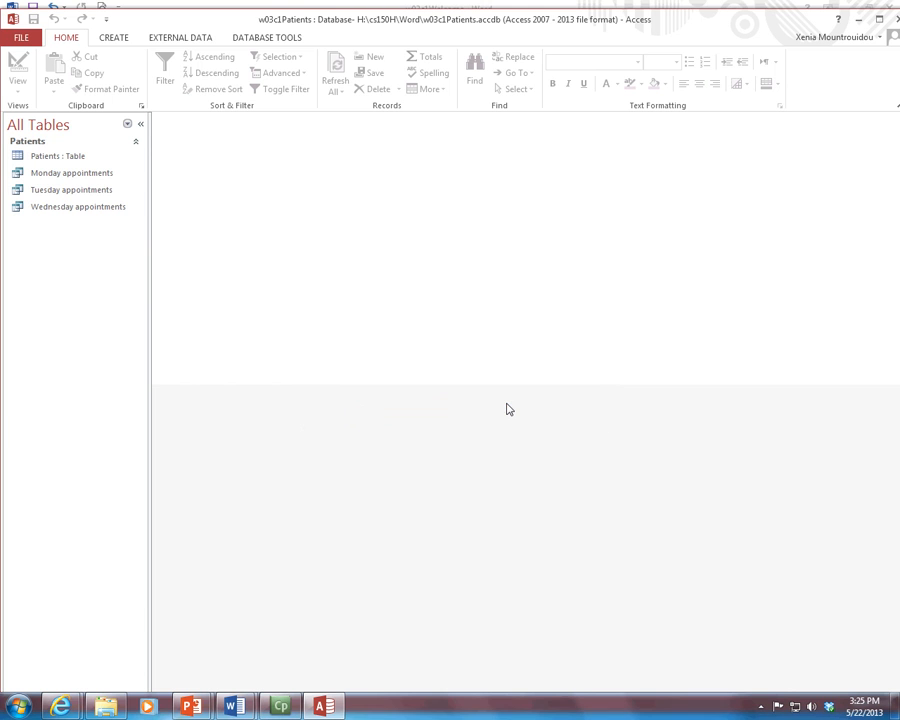
pyautogui.click(68, 162)
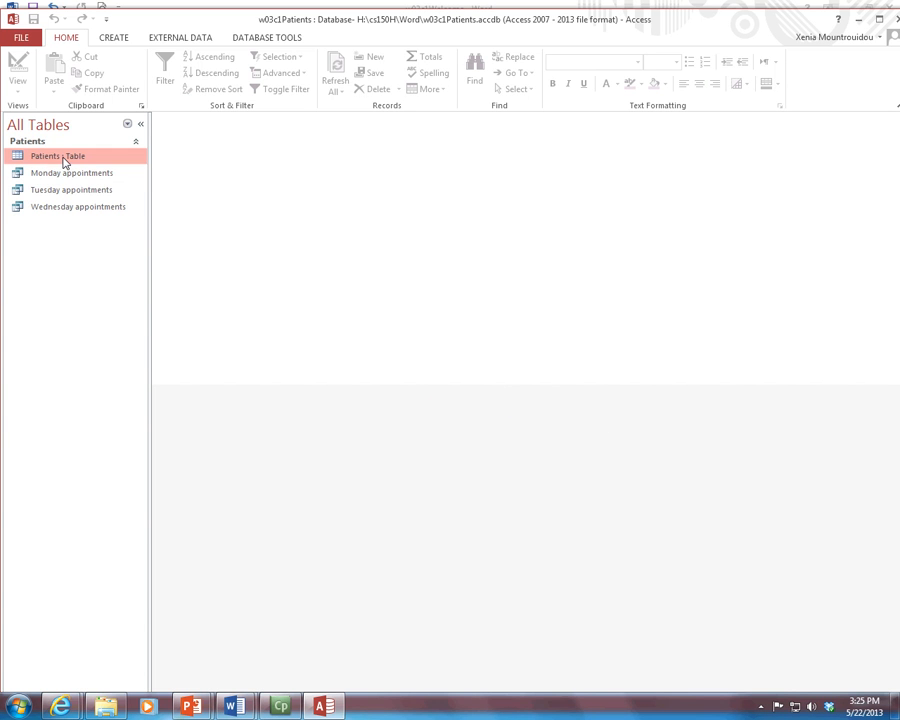
pyautogui.doubleClick(71, 162)
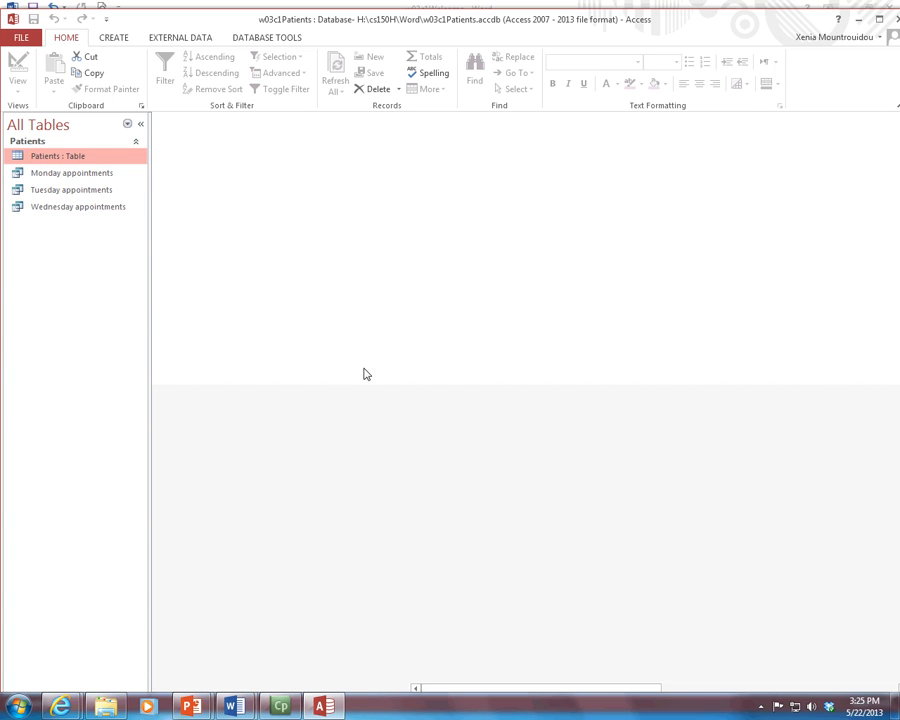
pyautogui.click(110, 173)
pyautogui.click(78, 158)
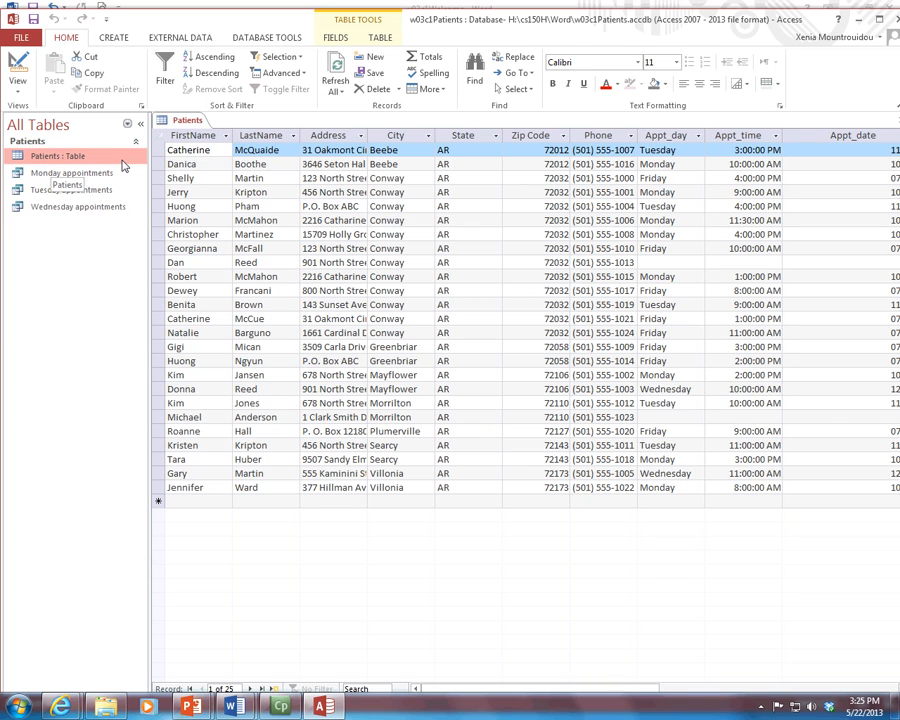
# Step: Bring up the External Data export commands and widen the datasheet area
pyautogui.click(110, 44)
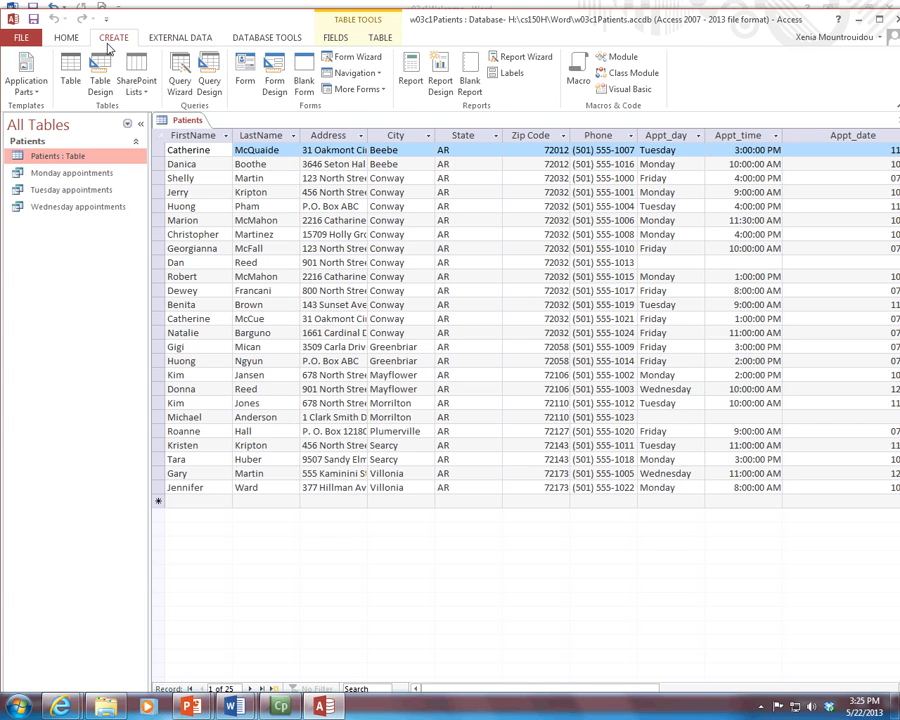
pyautogui.click(170, 42)
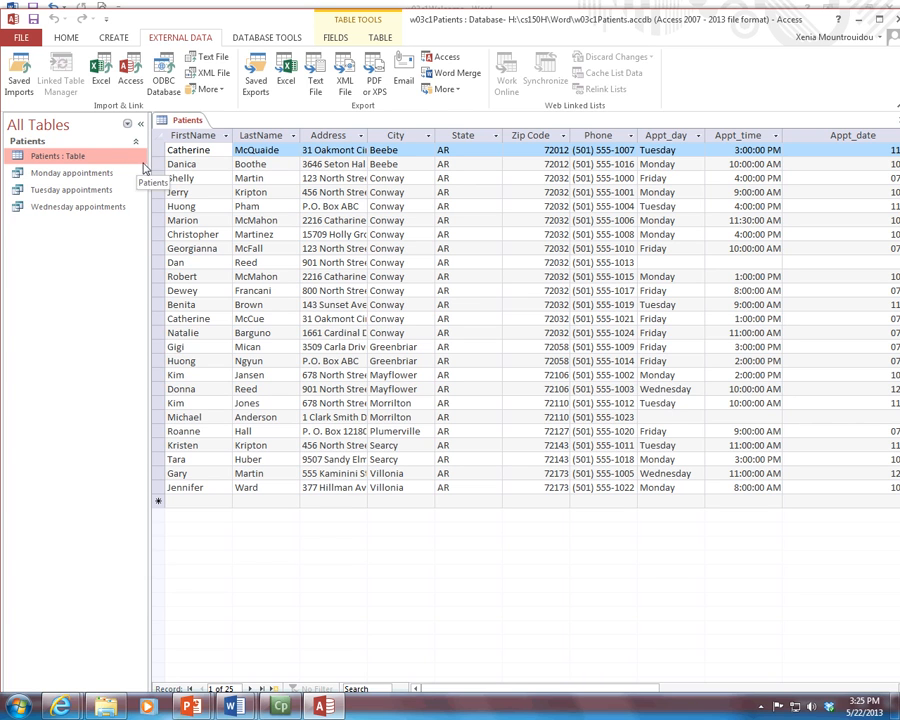
pyautogui.moveTo(148, 170); pyautogui.dragTo(133, 170)
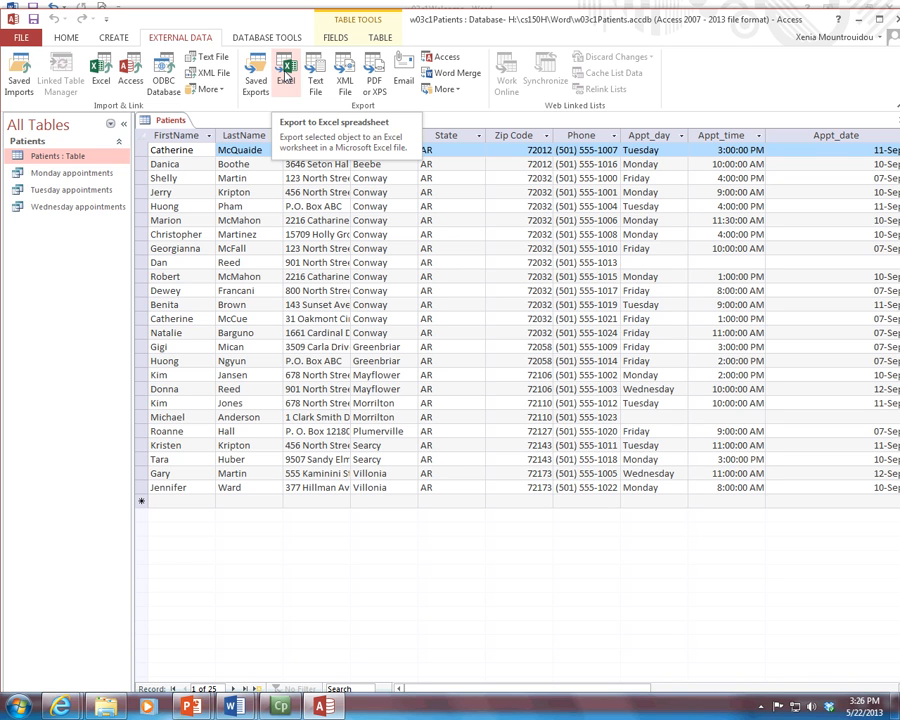
# Step: Export the Patients table to Excel as H:\cs150H\Word\Patients.xlsx without saving export steps
pyautogui.click(287, 75)
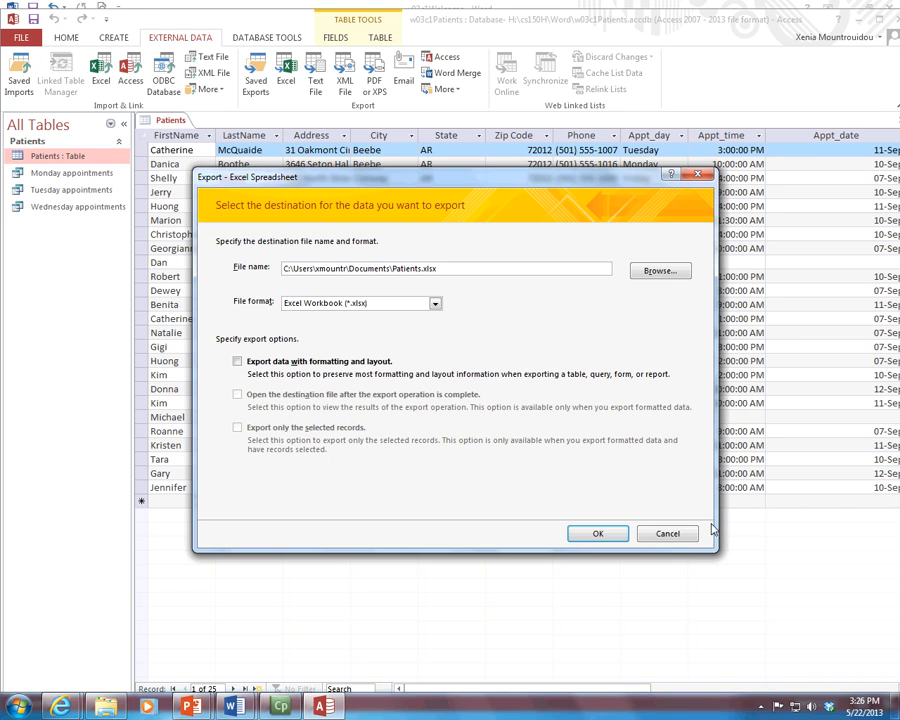
pyautogui.click(641, 273)
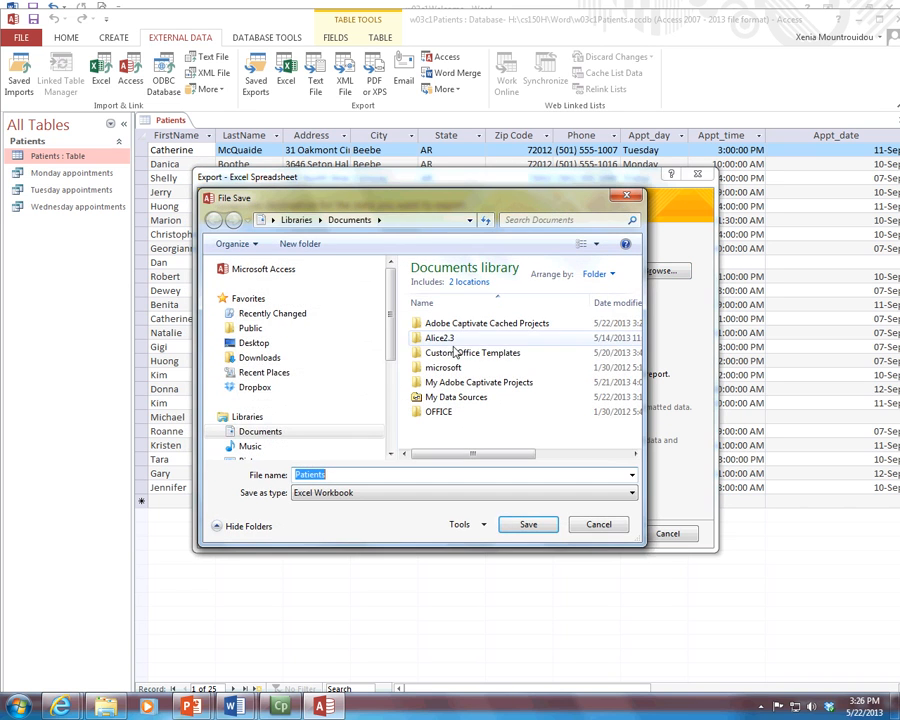
pyautogui.scroll(-5, 388, 362)
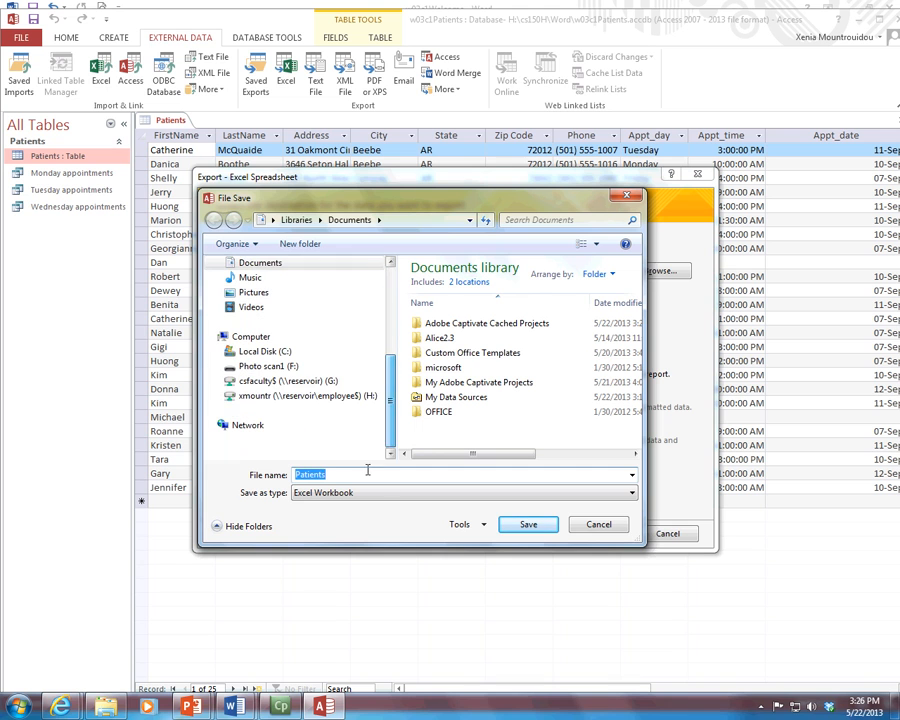
pyautogui.click(290, 396)
pyautogui.doubleClick(432, 376)
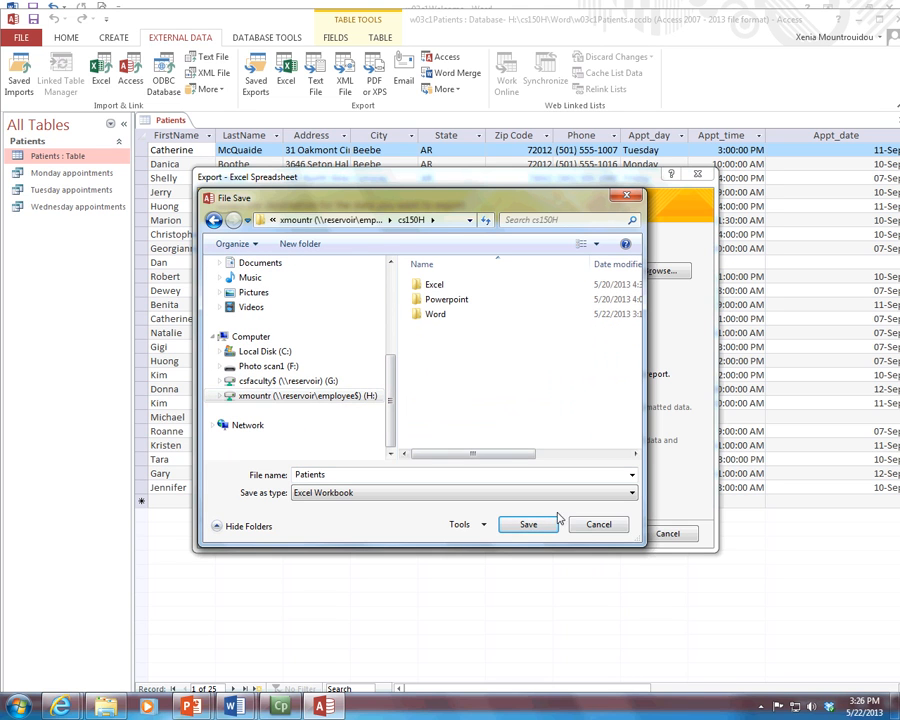
pyautogui.doubleClick(424, 401)
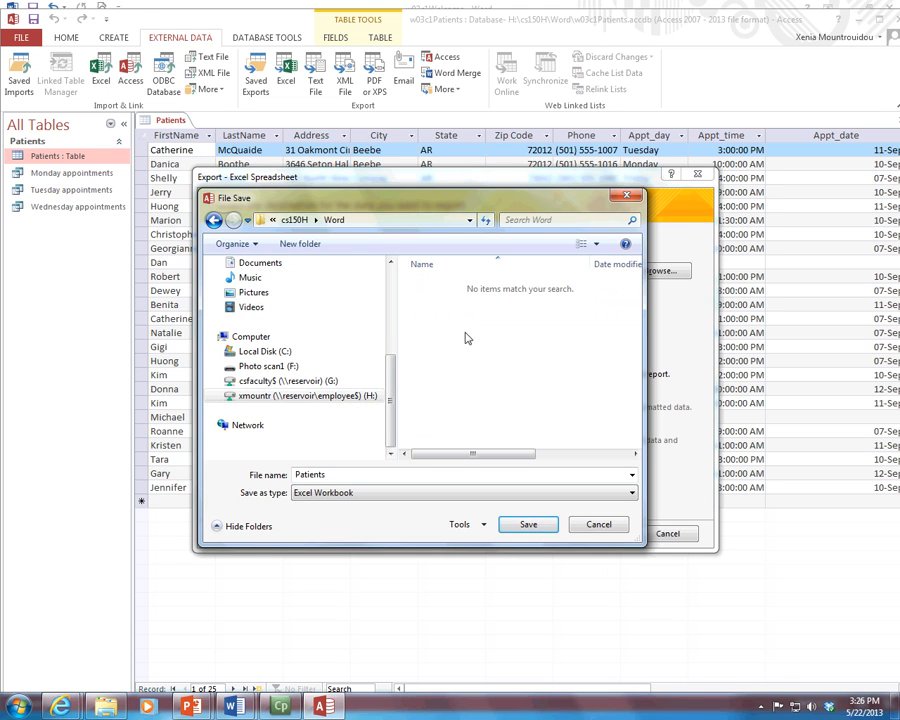
pyautogui.click(528, 525)
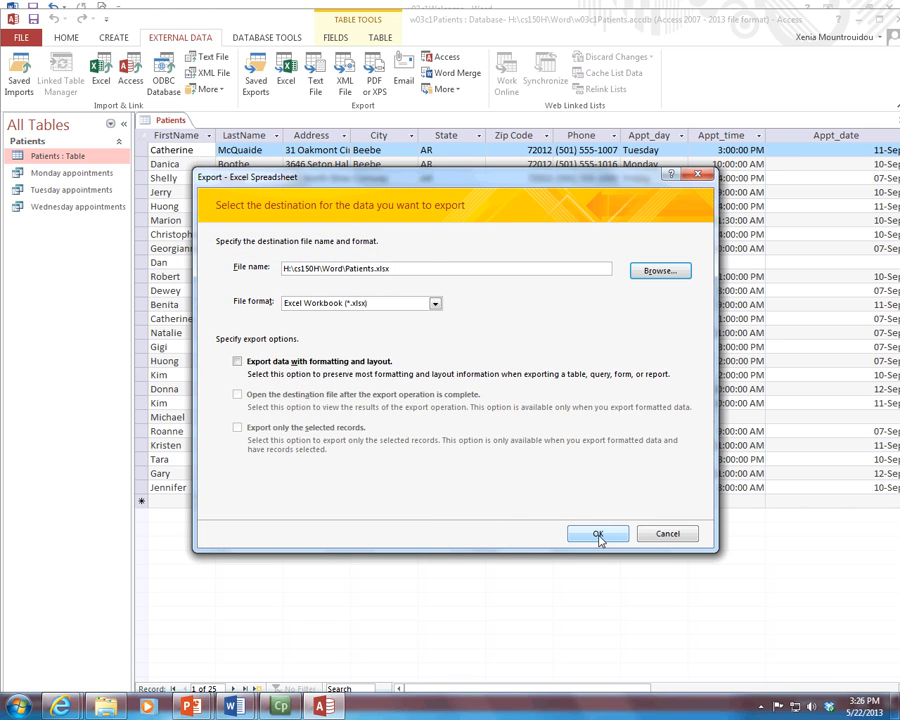
pyautogui.click(597, 535)
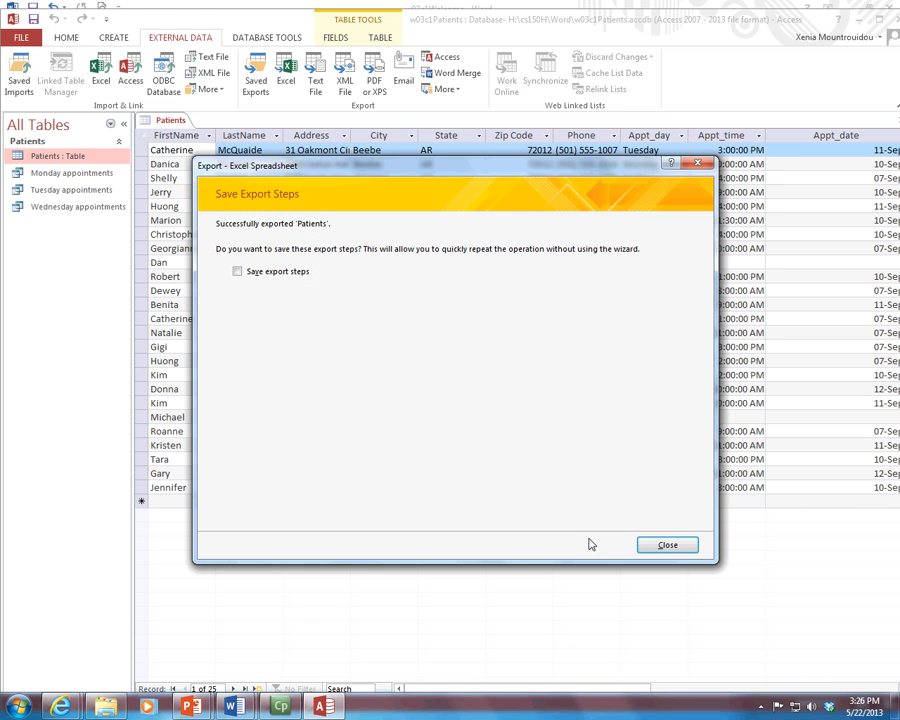
pyautogui.click(664, 545)
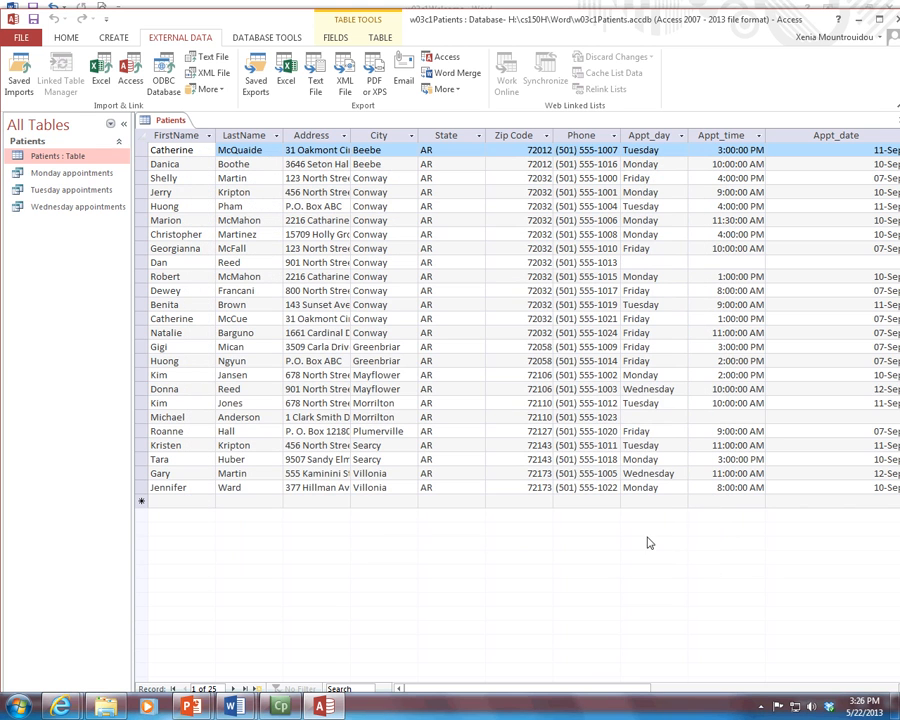
pyautogui.click(106, 706)
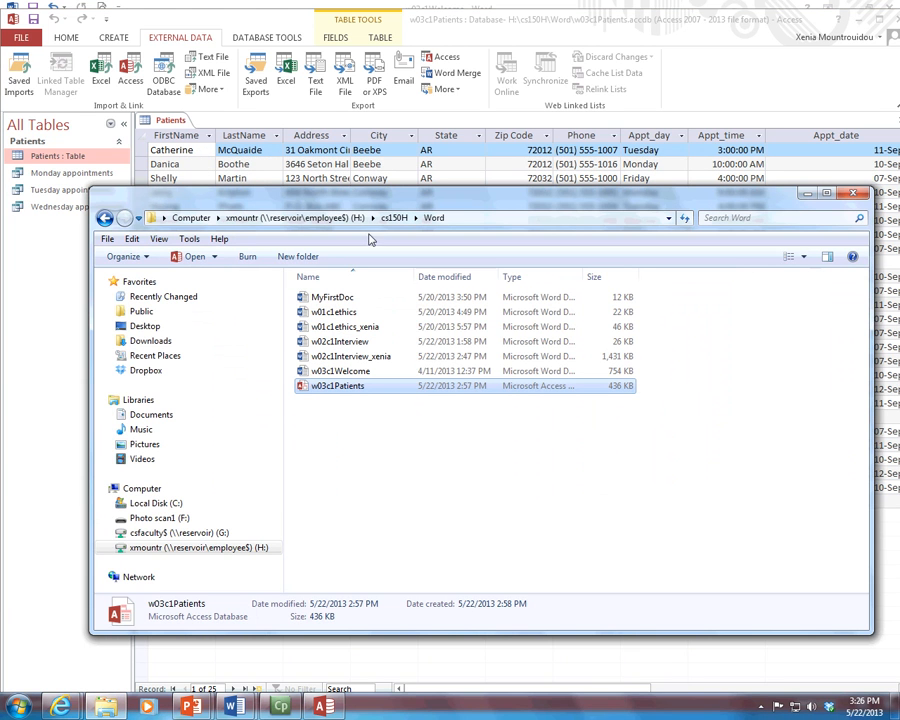
# Step: Refresh the Word folder, close the Access database, and open Patients.xlsx in Excel
pyautogui.click(393, 217)
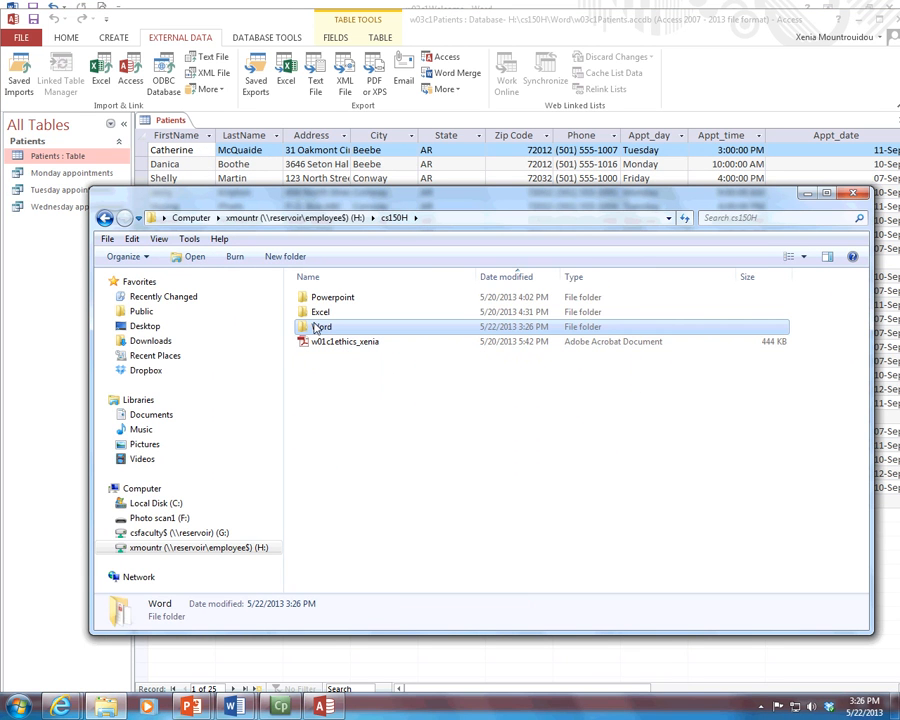
pyautogui.doubleClick(318, 328)
pyautogui.click(322, 312)
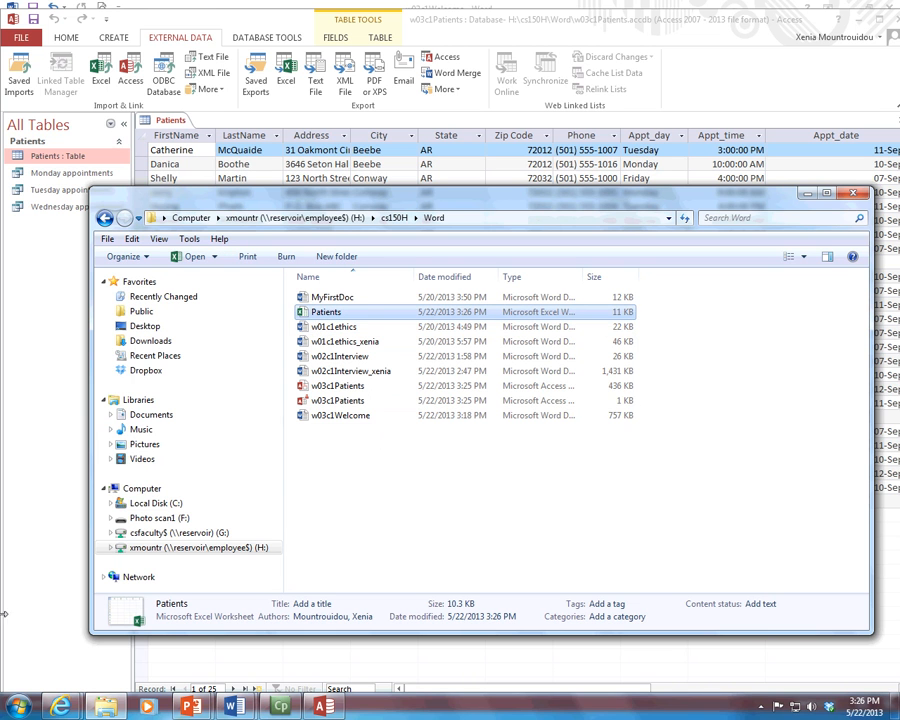
pyautogui.click(808, 21)
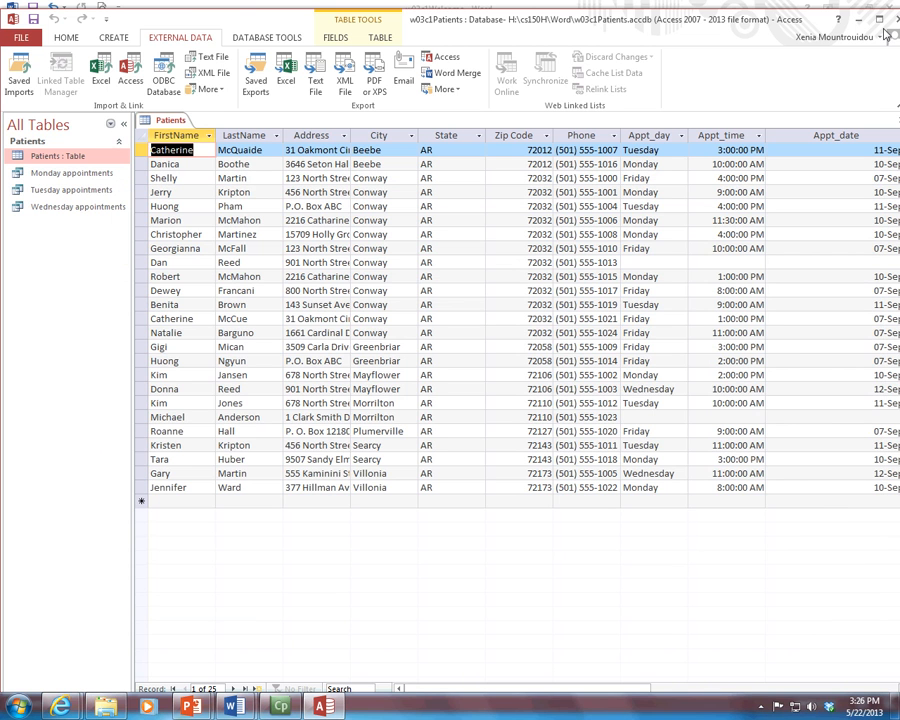
pyautogui.click(897, 19)
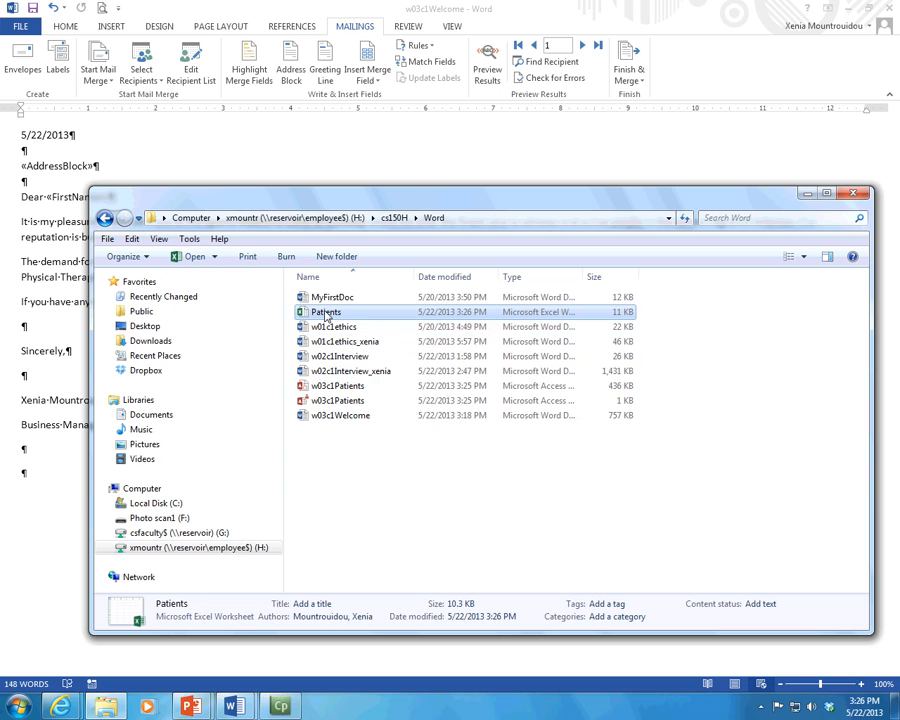
pyautogui.doubleClick(325, 313)
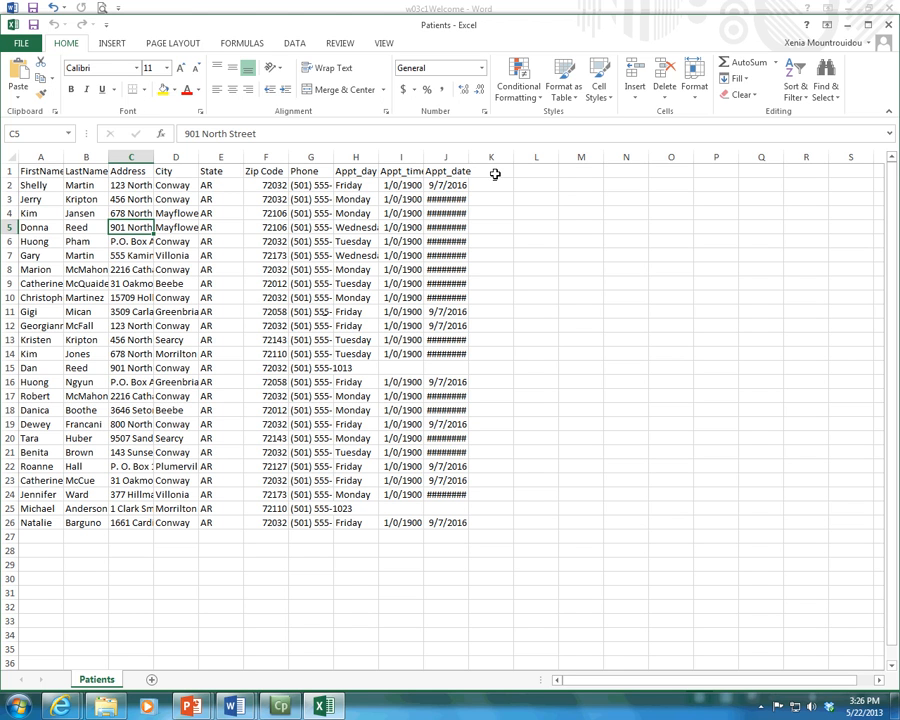
# Step: Enter the heading E-mail in cell K1
pyautogui.click(495, 174)
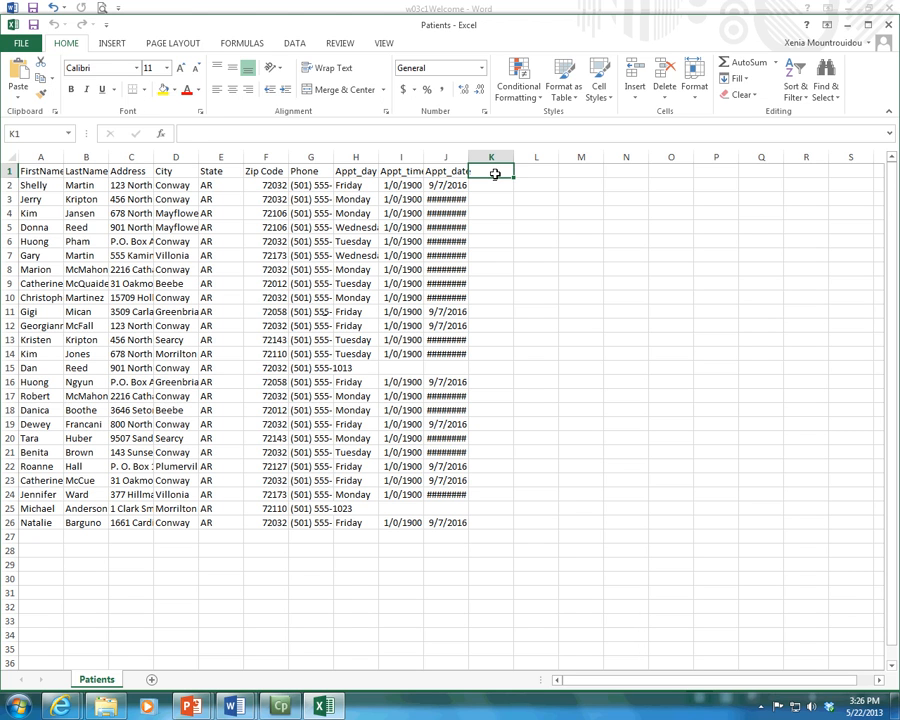
pyautogui.write('E-mail')
pyautogui.press('Return')
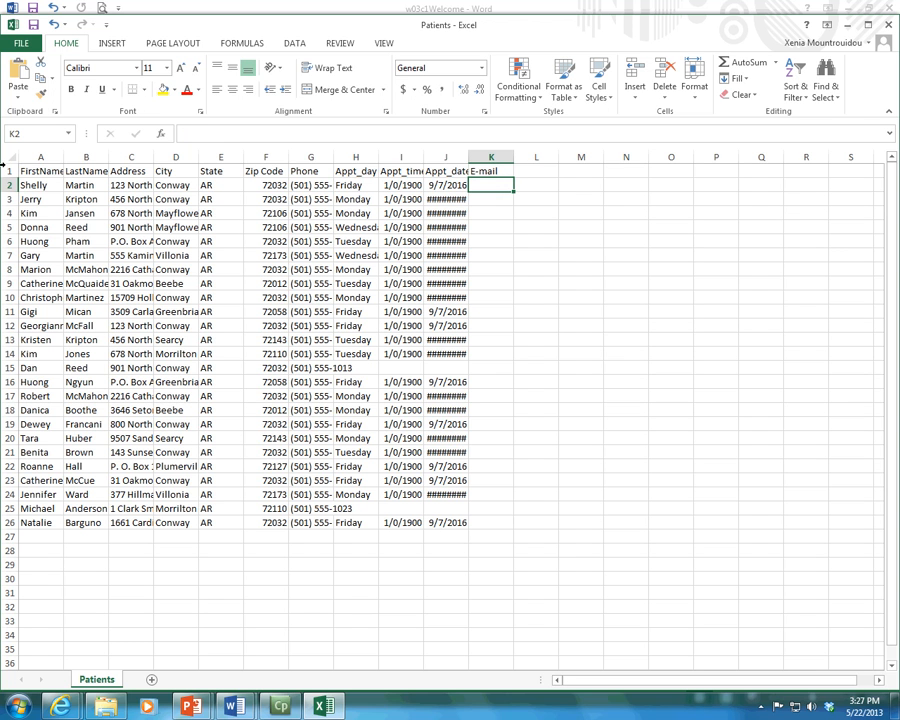
pyautogui.moveTo(42, 171); pyautogui.dragTo(424, 487)
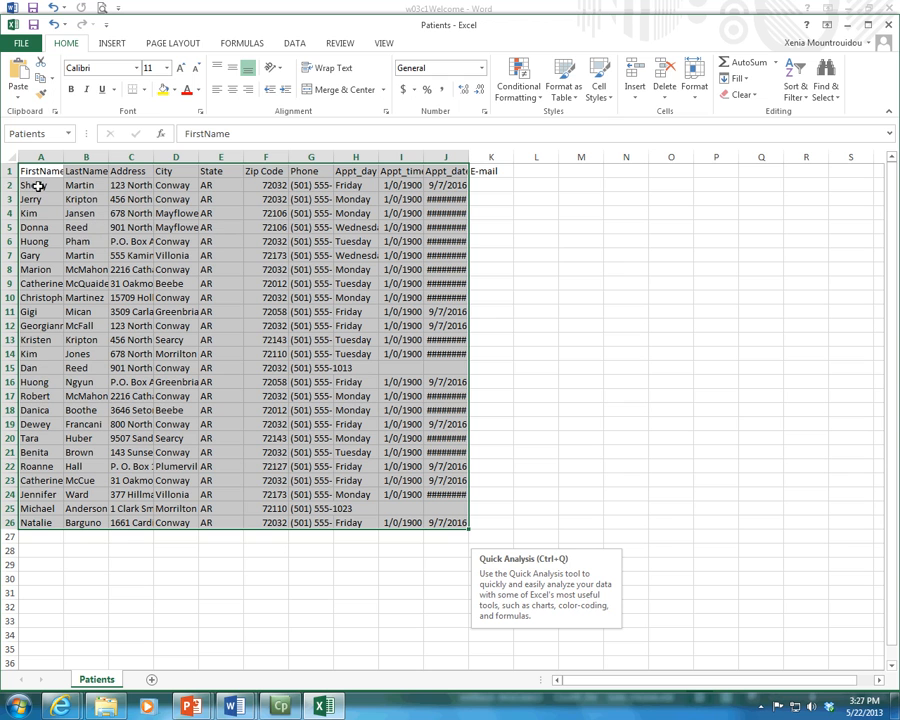
pyautogui.click(480, 184)
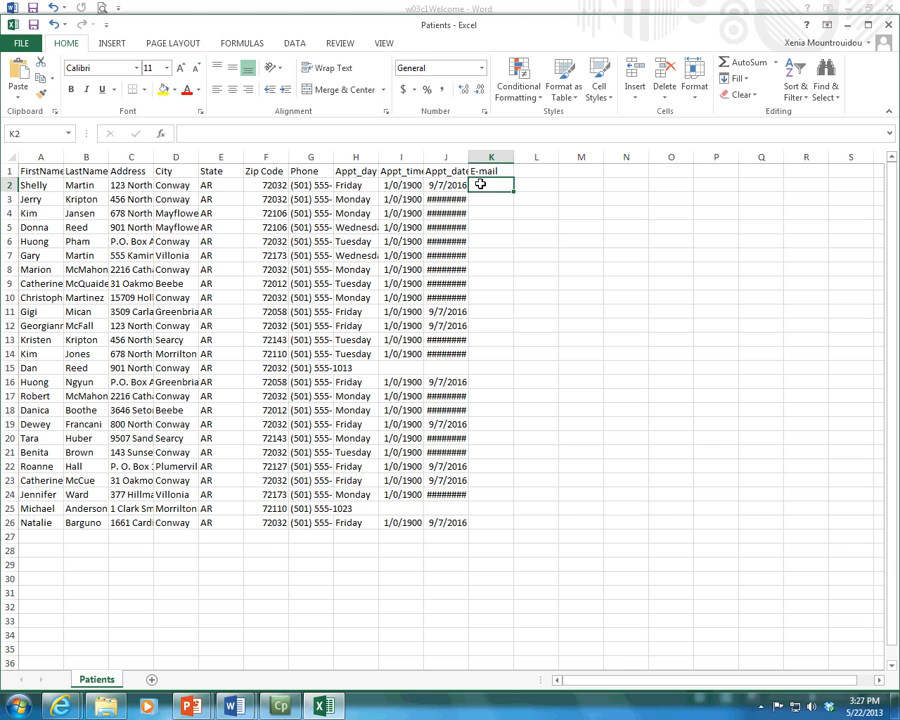
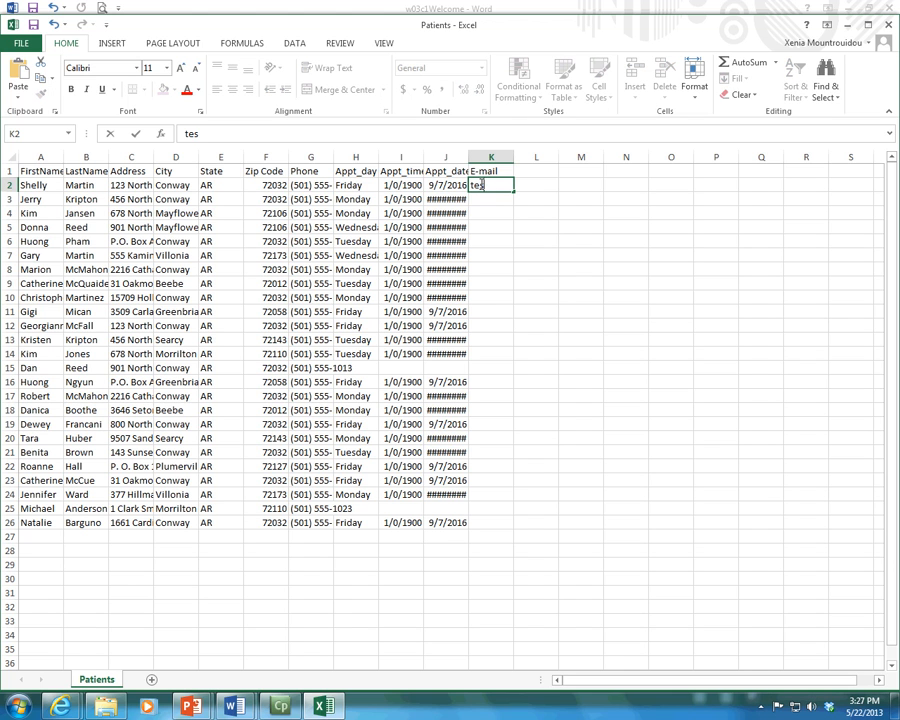
pyautogui.press('Return')
pyautogui.moveTo(512, 157); pyautogui.dragTo(535, 157)
pyautogui.click(535, 184)
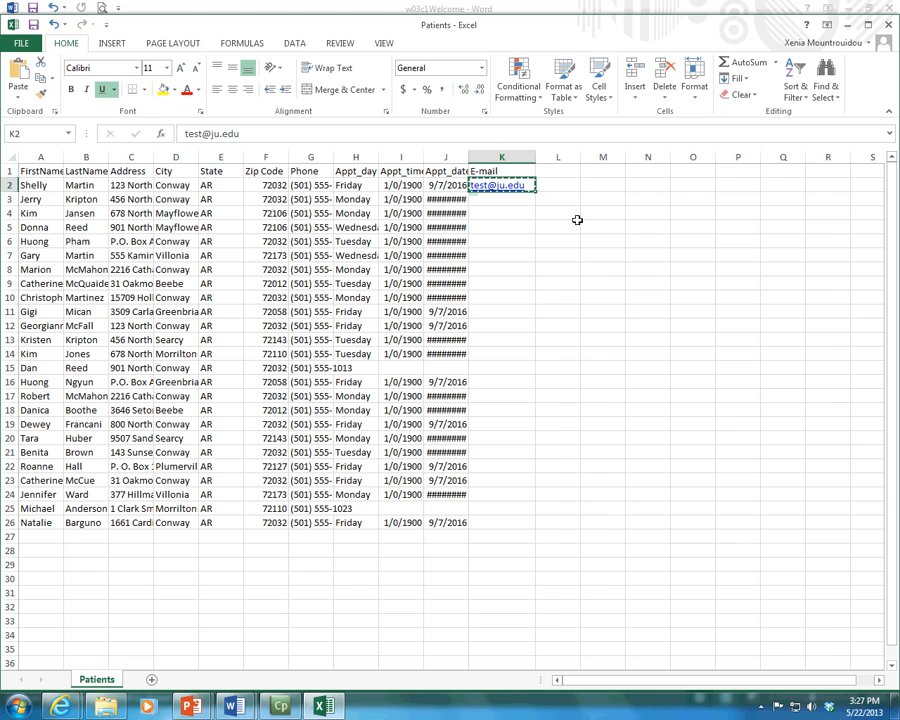
pyautogui.hotkey('ctrl', 'c')
pyautogui.press('Down')
pyautogui.hotkey('ctrl', 'v')
pyautogui.press('Down')
pyautogui.hotkey('ctrl', 'v')
pyautogui.press('Down')
pyautogui.hotkey('ctrl', 'v')
pyautogui.press('Down')
pyautogui.hotkey('ctrl', 'v')
pyautogui.press('Down')
pyautogui.hotkey('ctrl', 'v')
pyautogui.press('Down')
pyautogui.hotkey('ctrl', 'v')
pyautogui.press('Down')
pyautogui.hotkey('ctrl', 'v')
pyautogui.press('Down')
pyautogui.hotkey('ctrl', 'v')
pyautogui.press('Down')
pyautogui.hotkey('ctrl', 'v')
pyautogui.press('Down')
pyautogui.hotkey('ctrl', 'v')
pyautogui.press('Down')
pyautogui.hotkey('ctrl', 'v')
pyautogui.press('Down')
pyautogui.hotkey('ctrl', 'v')
pyautogui.press('Down')
pyautogui.hotkey('ctrl', 'v')
pyautogui.press('Down')
pyautogui.hotkey('ctrl', 'v')
pyautogui.press('Down')
pyautogui.hotkey('ctrl', 'v')
pyautogui.press('Down')
pyautogui.hotkey('ctrl', 'v')
pyautogui.press('Down')
pyautogui.hotkey('ctrl', 'v')
pyautogui.hotkey('ctrl', 'Down')
pyautogui.hotkey('ctrl', 'v')
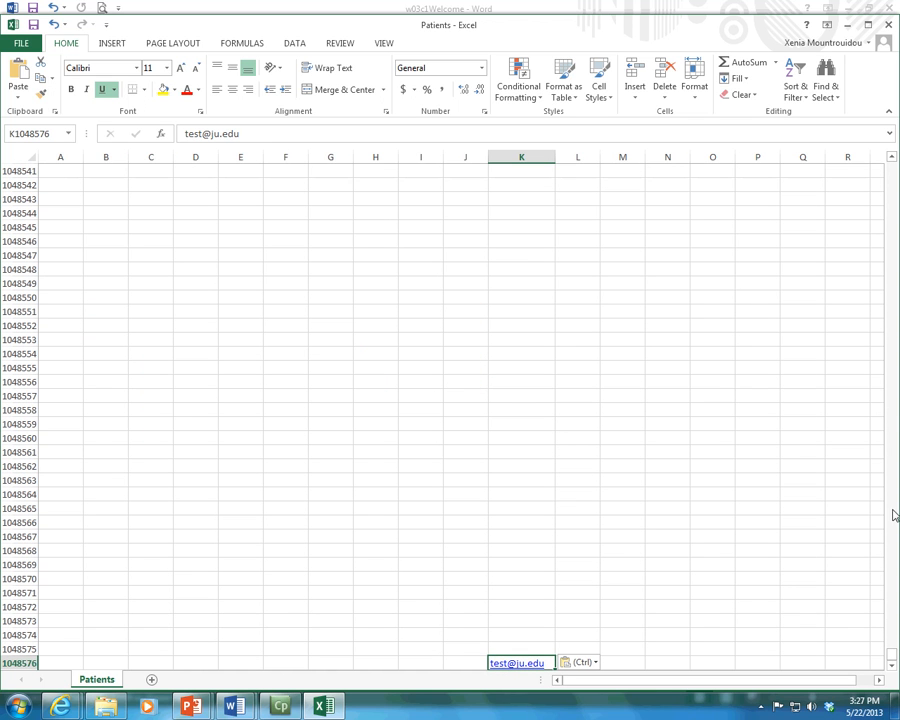
pyautogui.moveTo(891, 656); pyautogui.dragTo(891, 163)
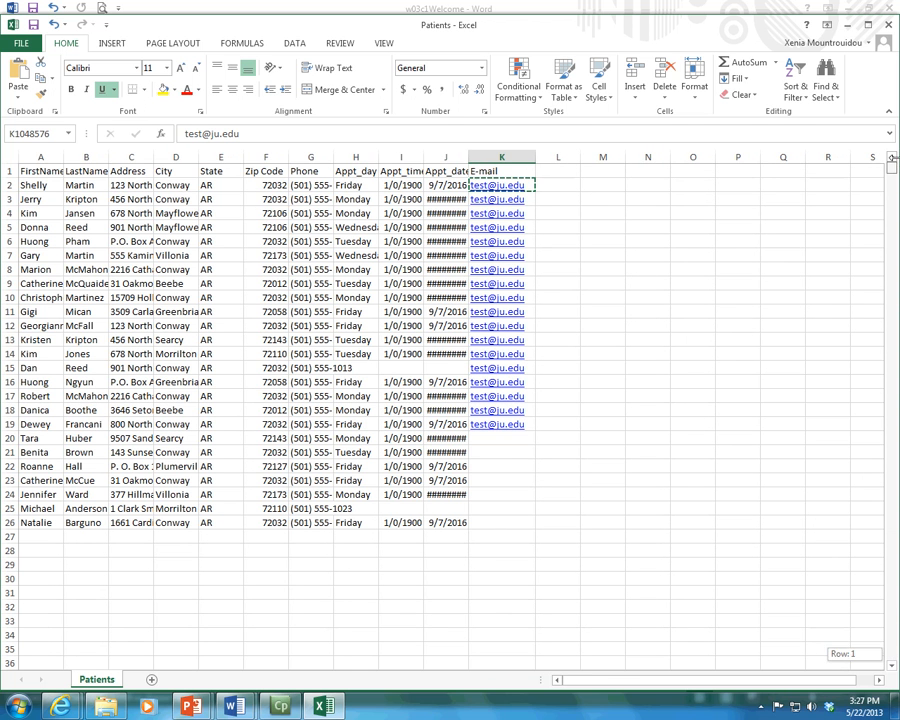
pyautogui.click(495, 441)
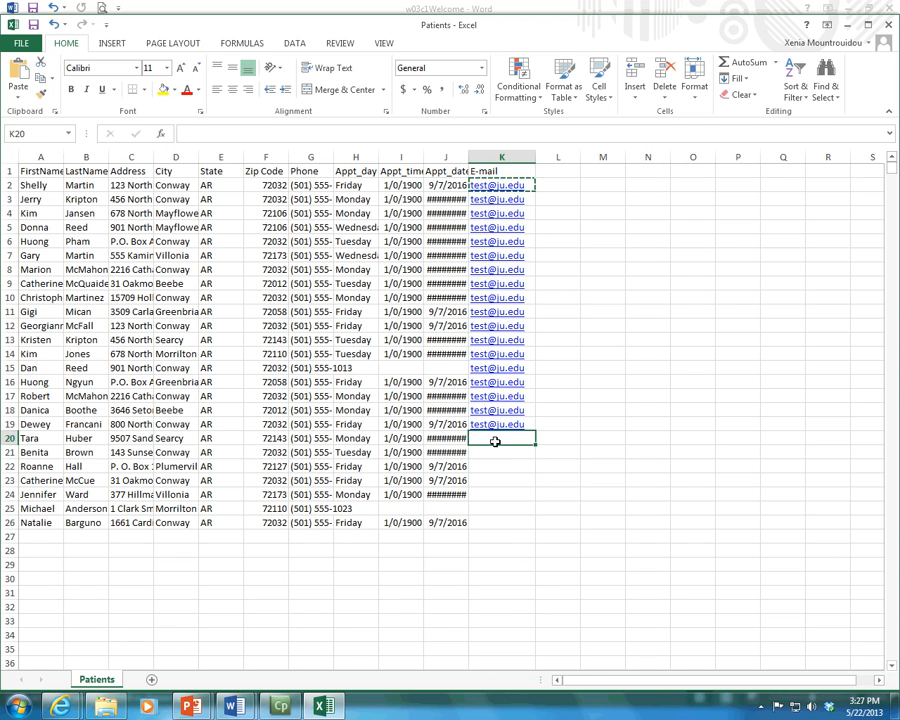
pyautogui.hotkey('ctrl', 'v')
pyautogui.press('Down')
pyautogui.hotkey('ctrl', 'v')
pyautogui.press('Down')
pyautogui.hotkey('ctrl', 'v')
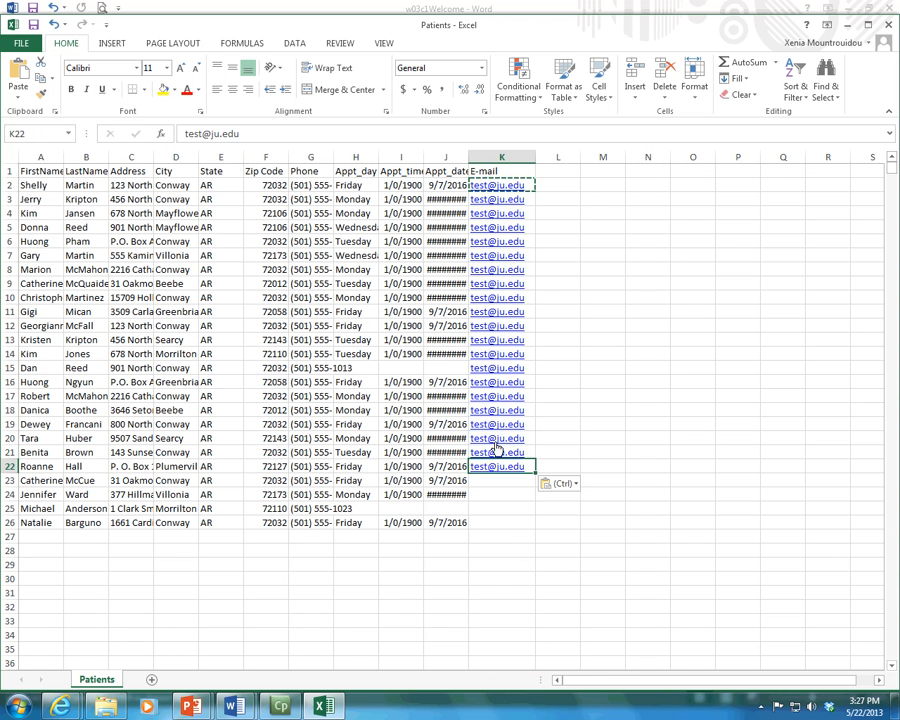
pyautogui.press('Down')
pyautogui.hotkey('ctrl', 'v')
pyautogui.press('Down')
pyautogui.hotkey('ctrl', 'v')
pyautogui.press('Down')
pyautogui.hotkey('ctrl', 'v')
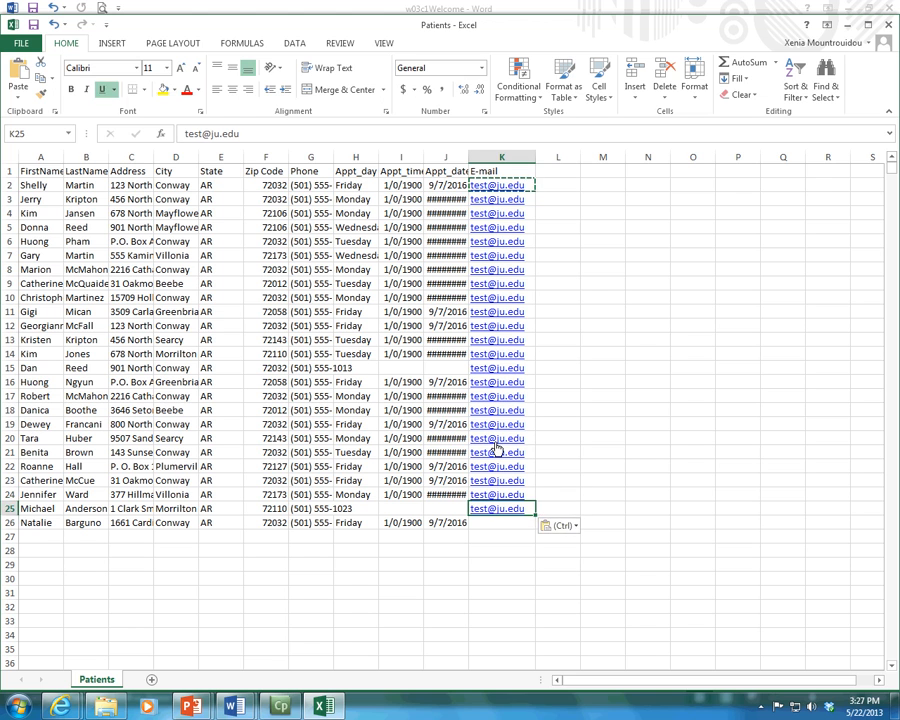
pyautogui.press('Down')
pyautogui.hotkey('ctrl', 'v')
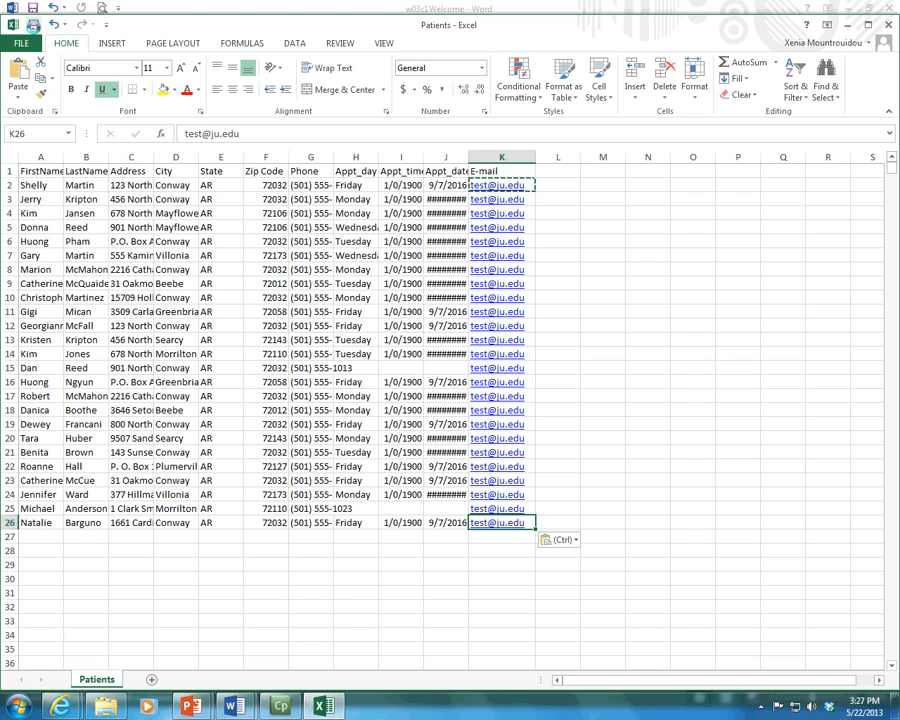
pyautogui.click(33, 25)
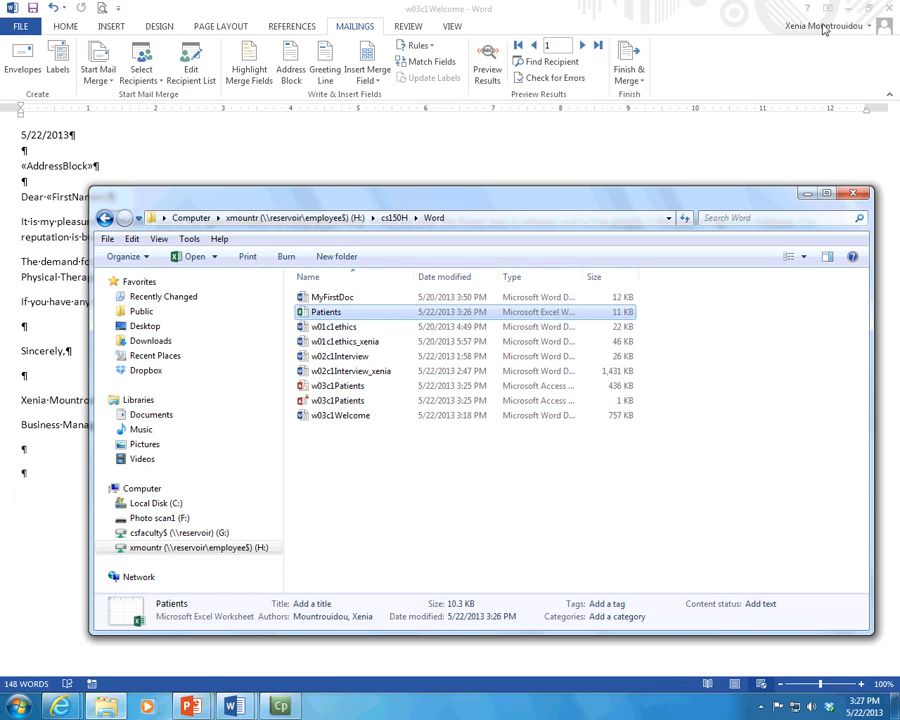
# Step: Minimize the File Explorer window so the w03c1Welcome letter is in front
pyautogui.click(806, 193)
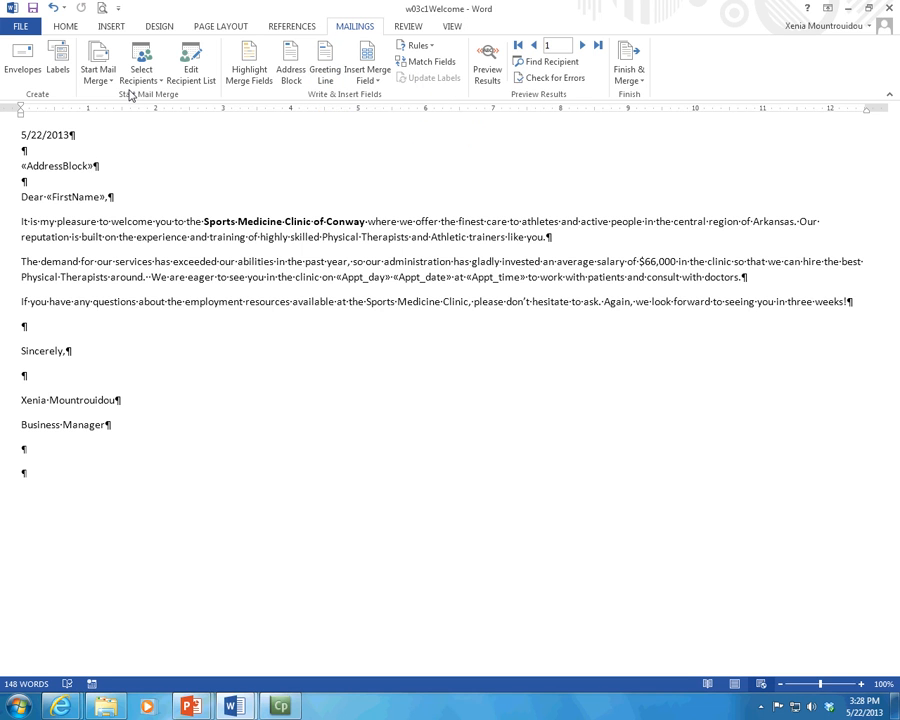
# Step: Start a Letters mail merge and choose Use an Existing List for recipients
pyautogui.click(97, 60)
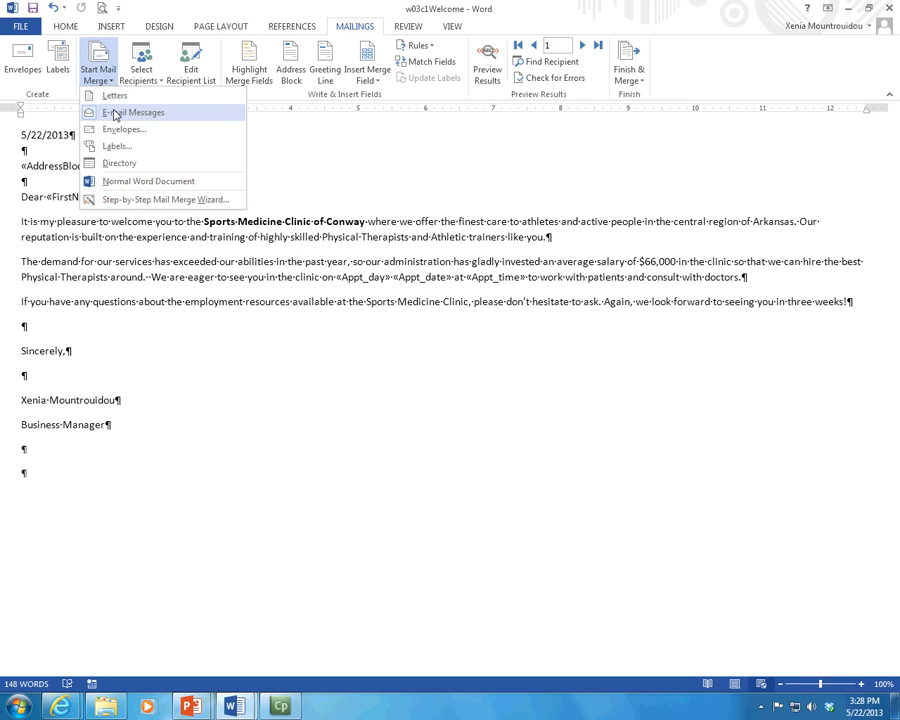
pyautogui.click(114, 97)
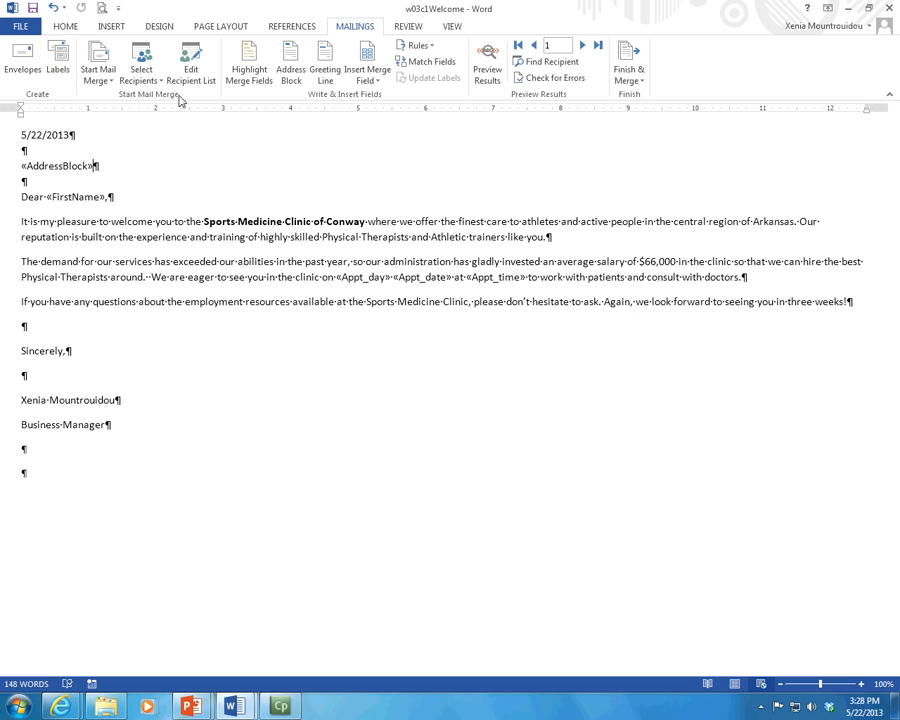
pyautogui.click(139, 75)
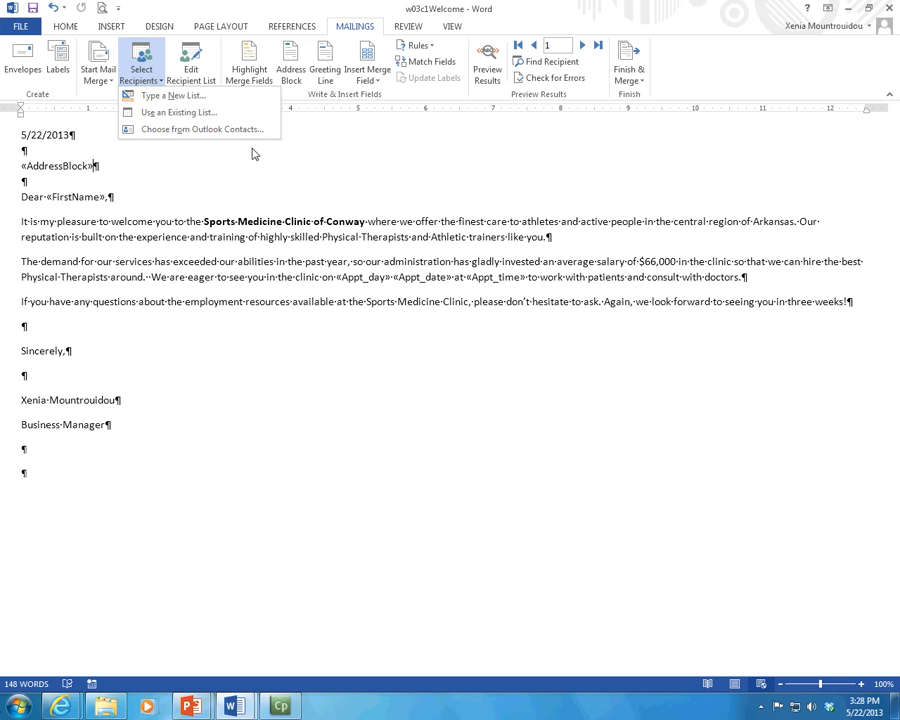
pyautogui.click(195, 118)
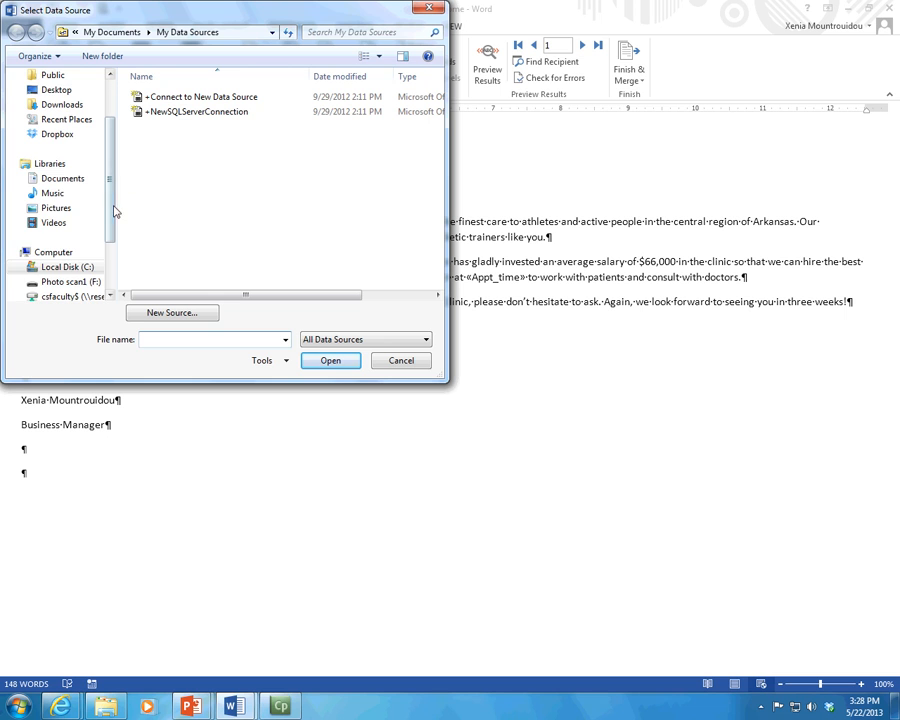
# Step: Pick Patients.xlsx from H:\cs150H\Word and accept its Patients sheet as the recipient table
pyautogui.moveTo(114, 214); pyautogui.dragTo(115, 262)
pyautogui.click(80, 240)
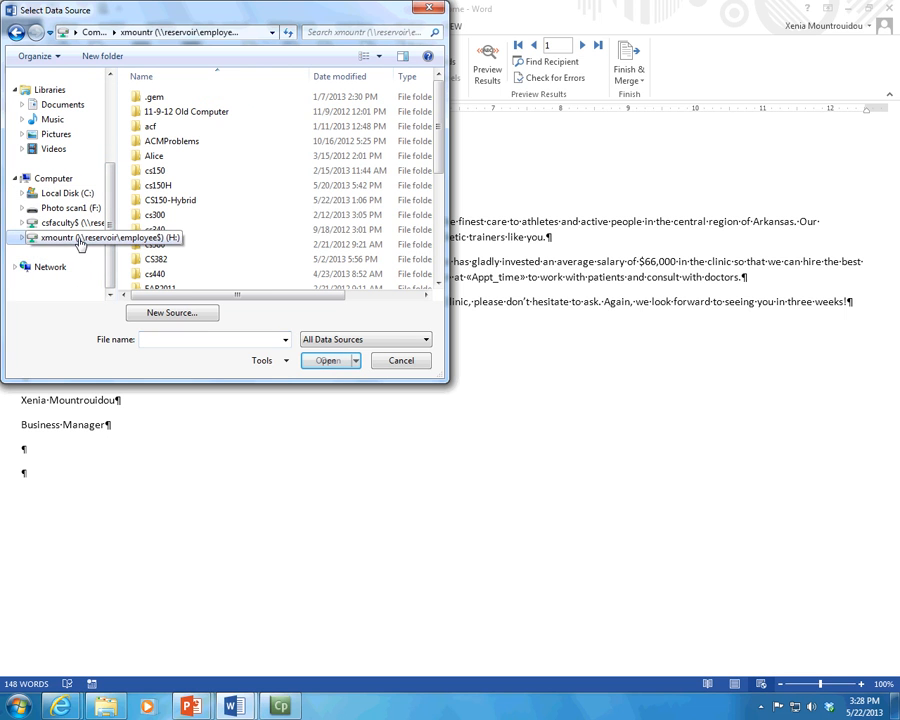
pyautogui.doubleClick(158, 185)
pyautogui.doubleClick(156, 124)
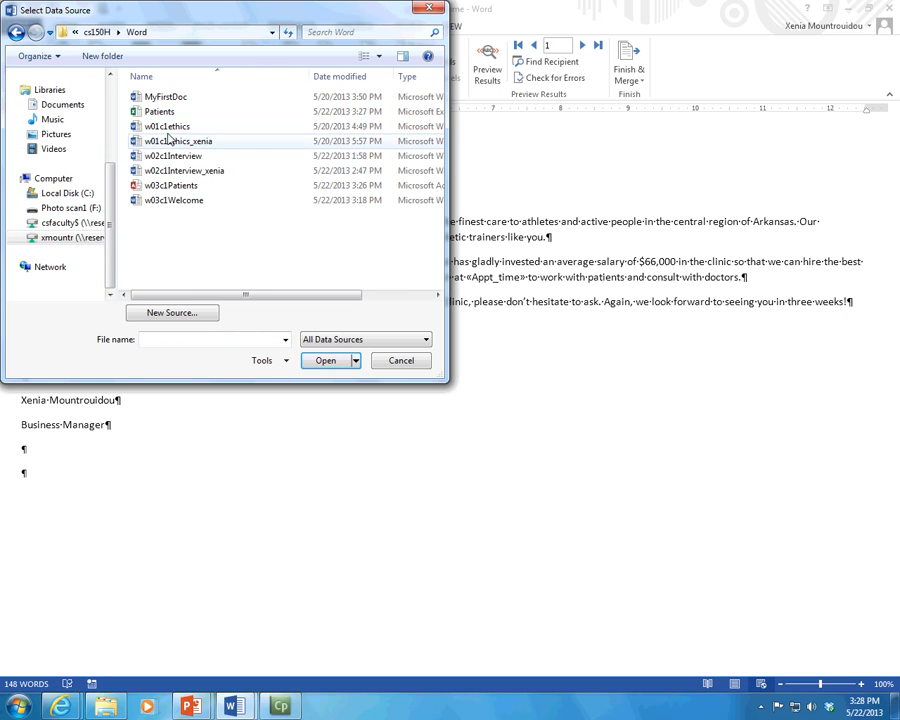
pyautogui.click(168, 114)
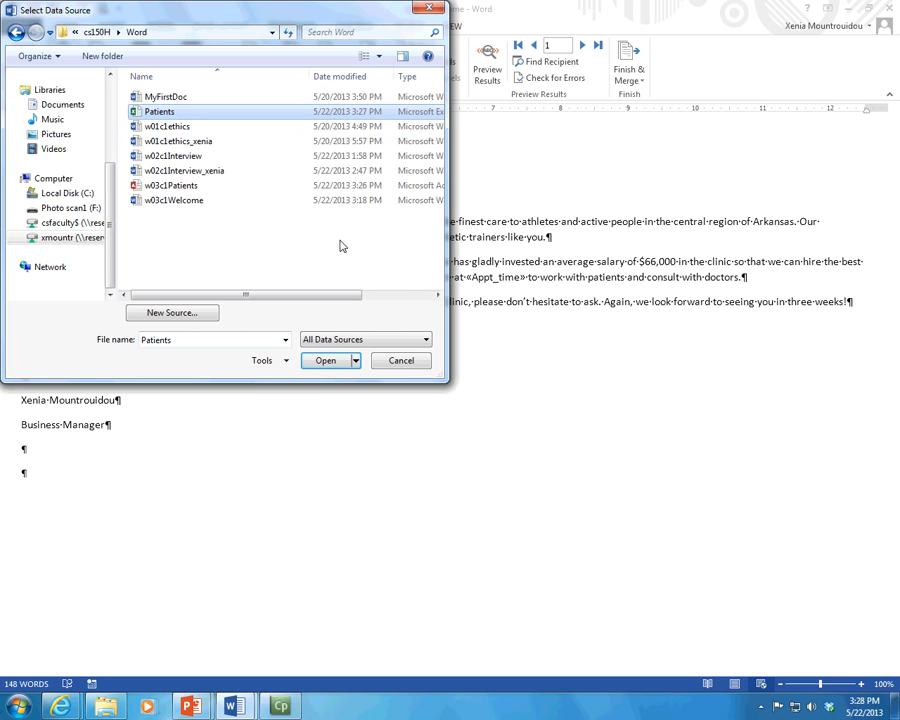
pyautogui.click(330, 364)
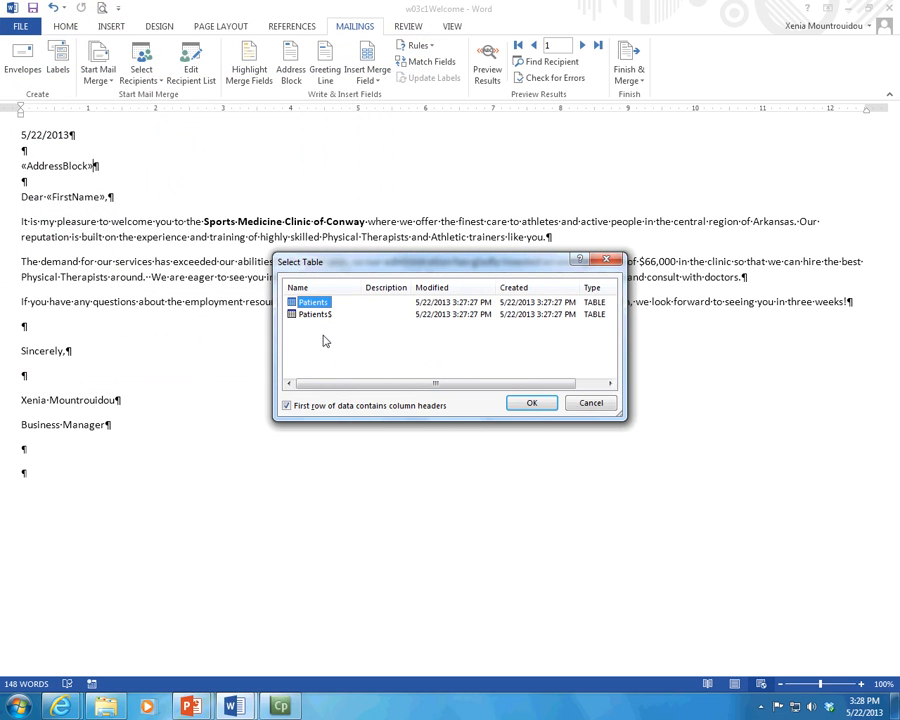
pyautogui.click(534, 405)
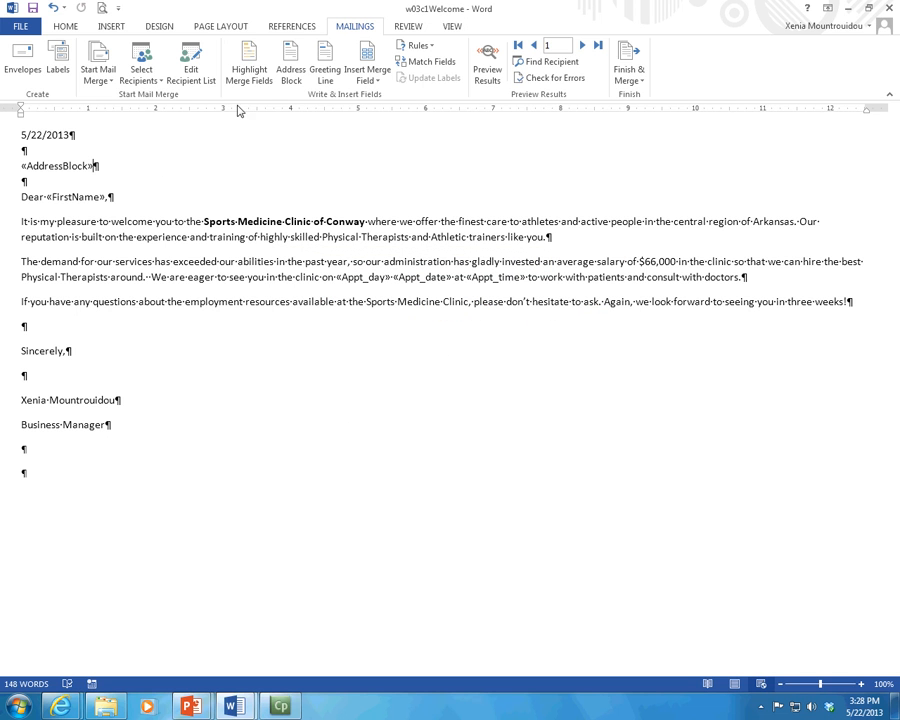
# Step: Widen the Edit Recipient List dialog to review every Patients.xlsx column, then close it
pyautogui.click(191, 66)
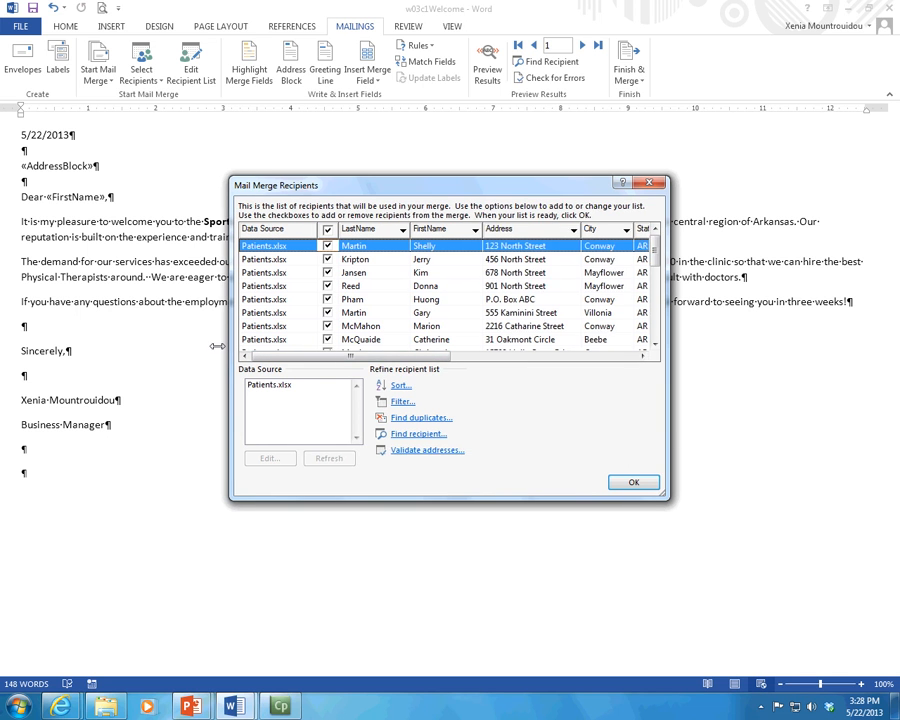
pyautogui.moveTo(230, 342); pyautogui.dragTo(3, 339)
pyautogui.moveTo(667, 395); pyautogui.dragTo(895, 391)
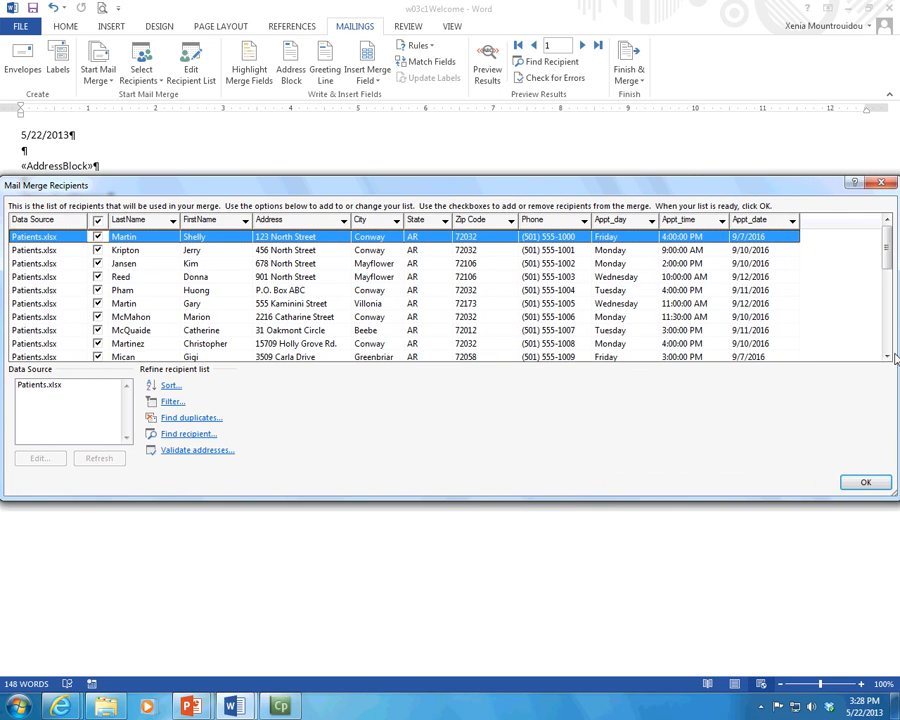
pyautogui.click(866, 483)
pyautogui.click(157, 86)
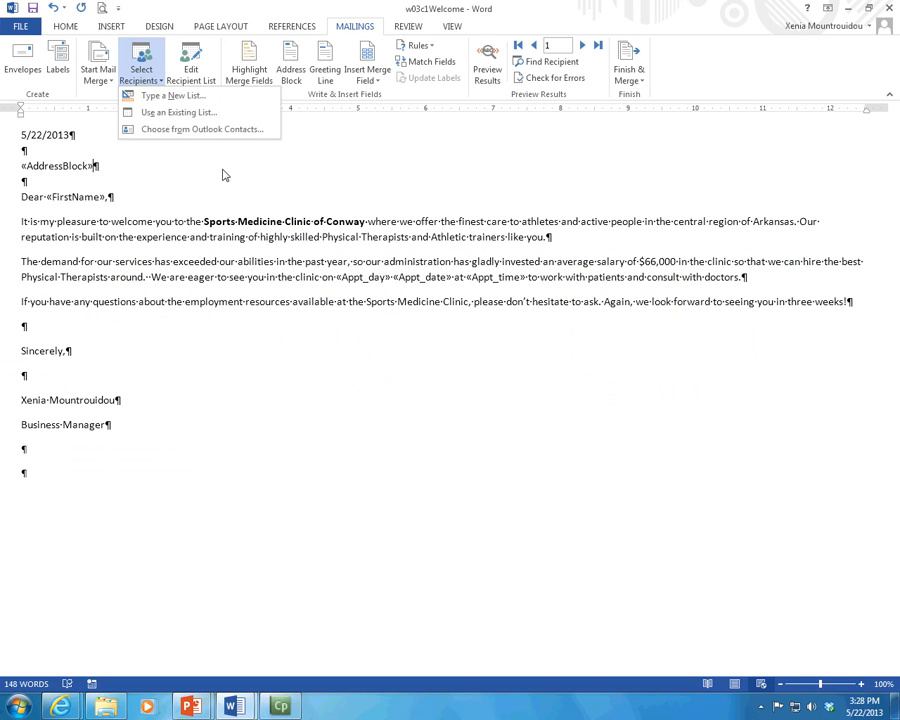
# Step: Link the letter to Patients.xlsx in cs150H > Word, using the Patients$ sheet as the recipient list
pyautogui.click(171, 118)
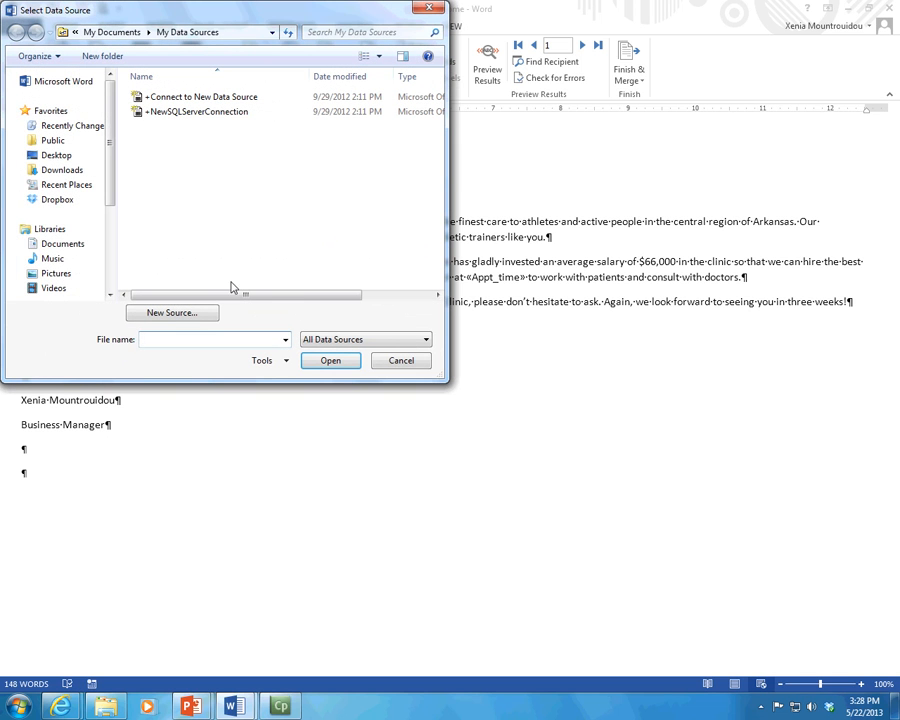
pyautogui.scroll(-5, 111, 181)
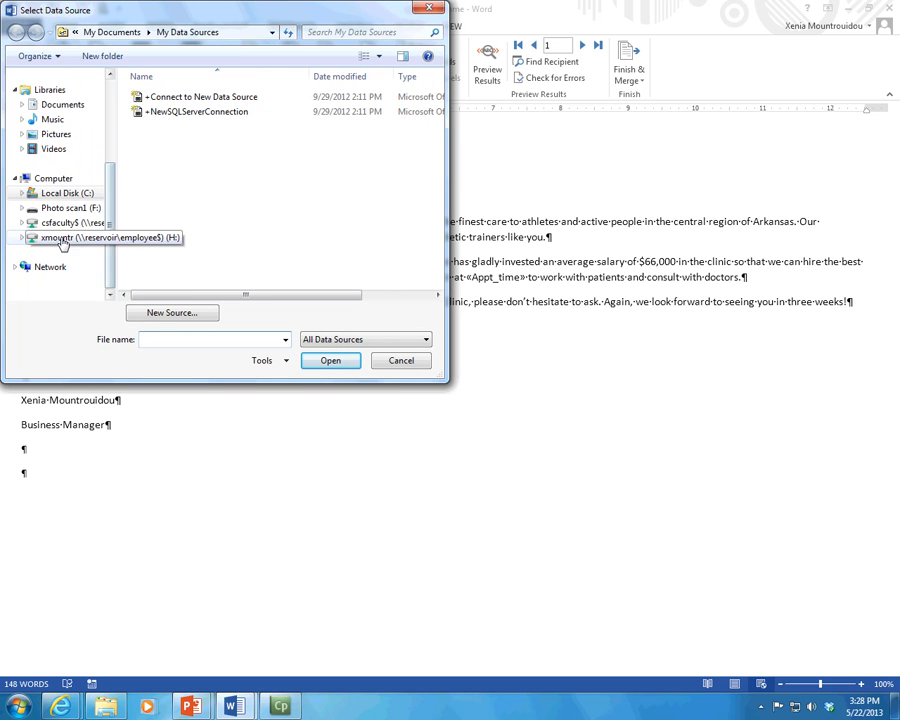
pyautogui.click(74, 236)
pyautogui.doubleClick(168, 200)
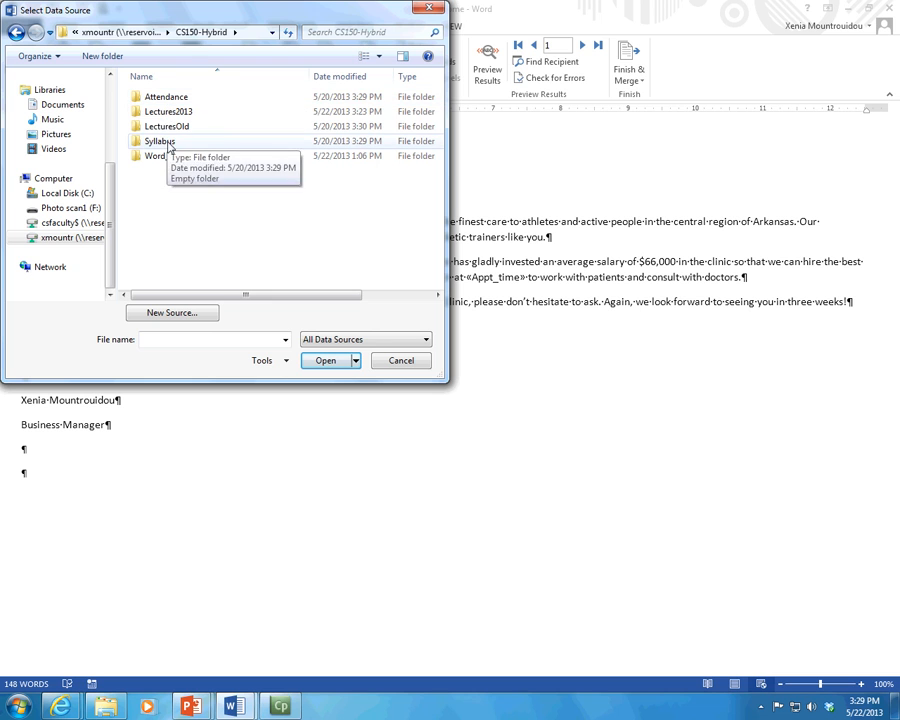
pyautogui.click(153, 35)
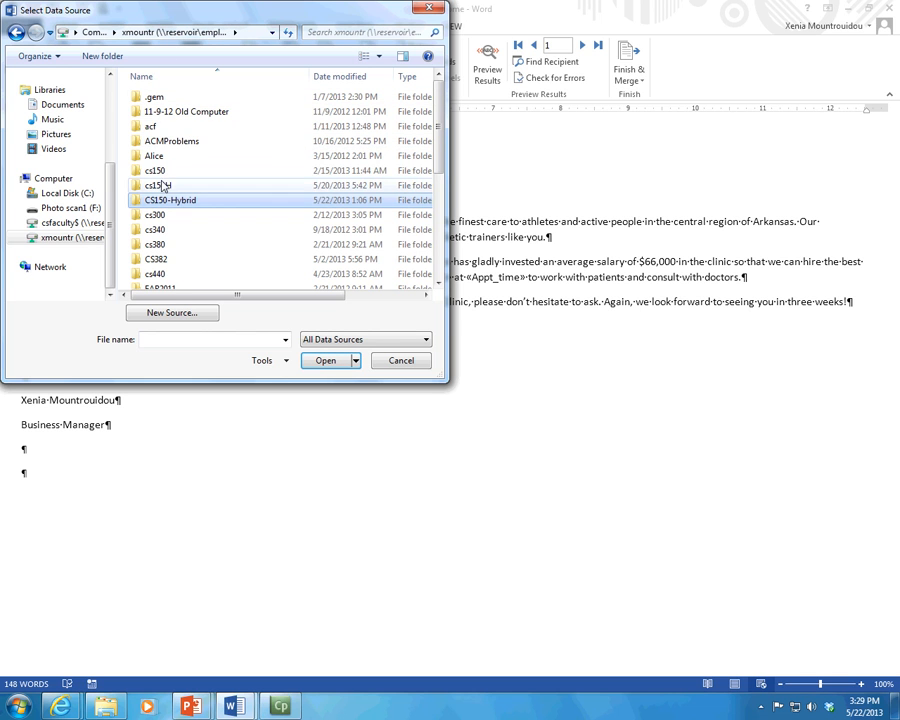
pyautogui.doubleClick(163, 184)
pyautogui.doubleClick(160, 127)
pyautogui.doubleClick(156, 111)
pyautogui.click(326, 361)
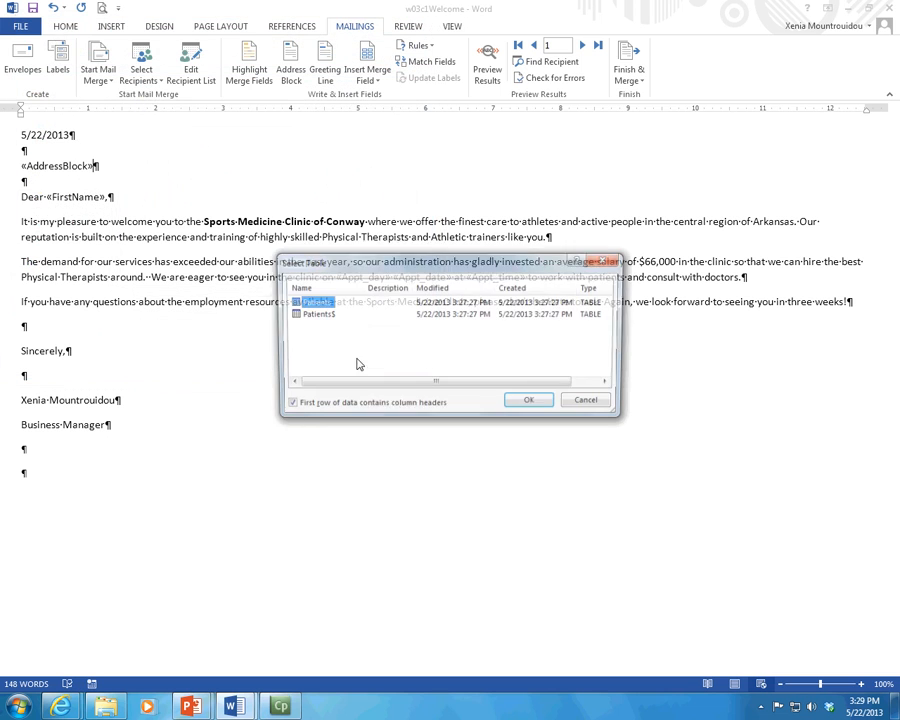
pyautogui.click(318, 315)
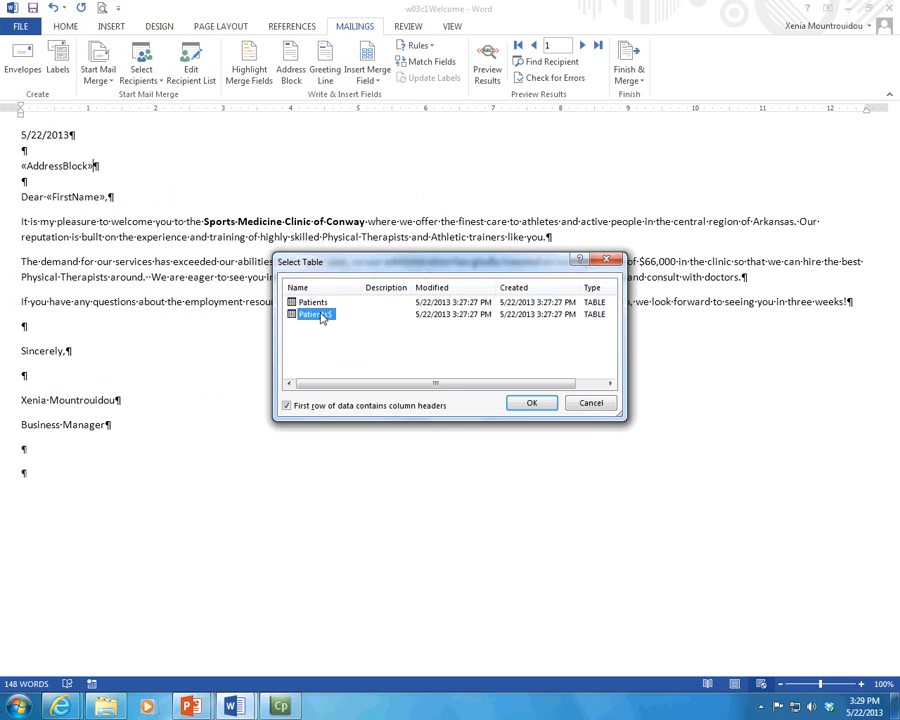
pyautogui.click(548, 408)
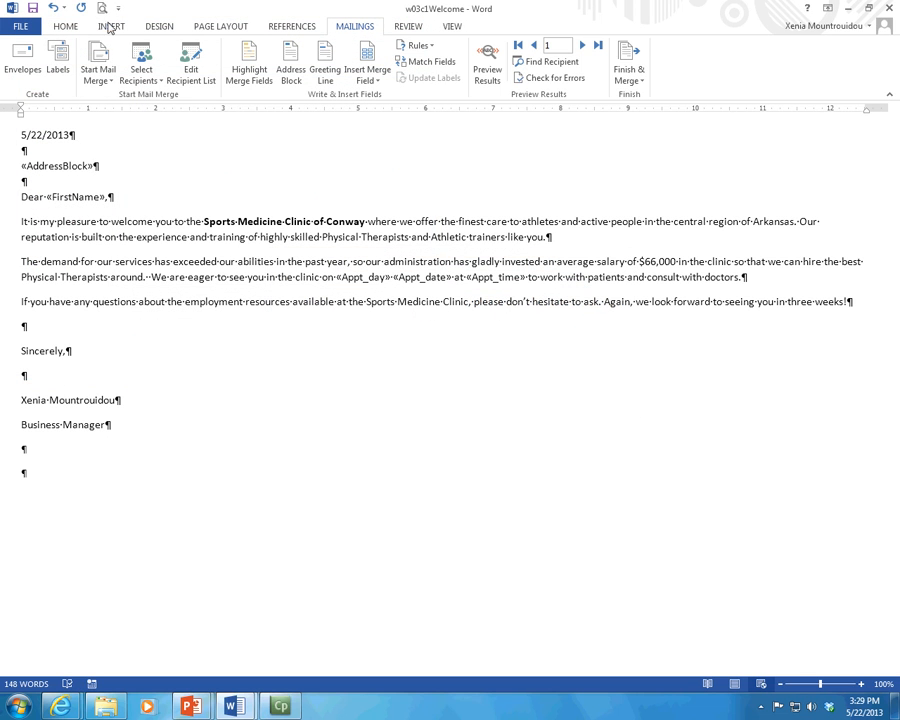
pyautogui.click(190, 66)
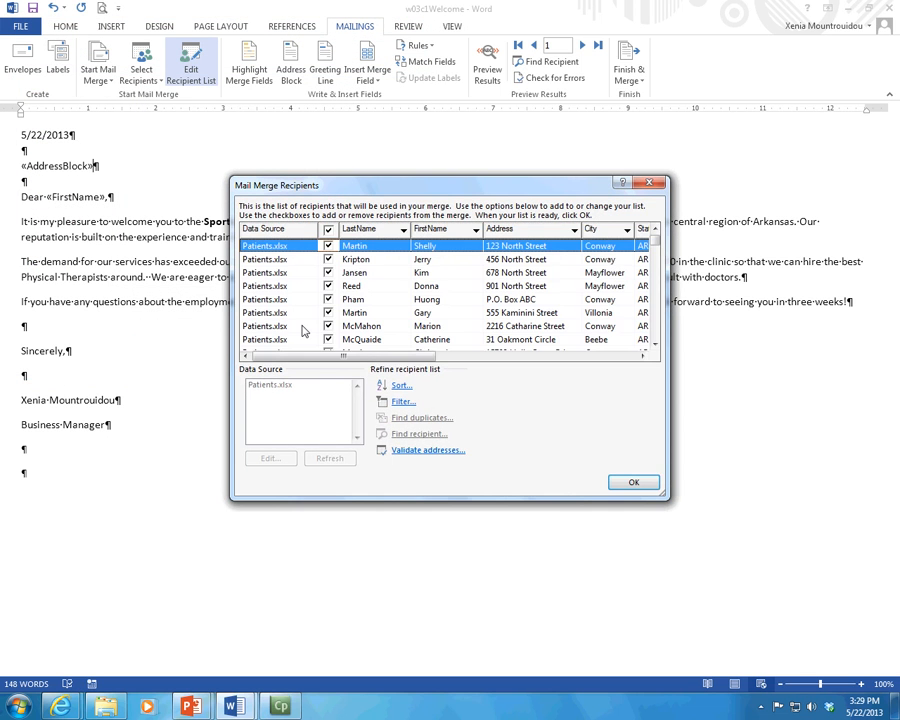
pyautogui.moveTo(356, 355); pyautogui.dragTo(636, 355)
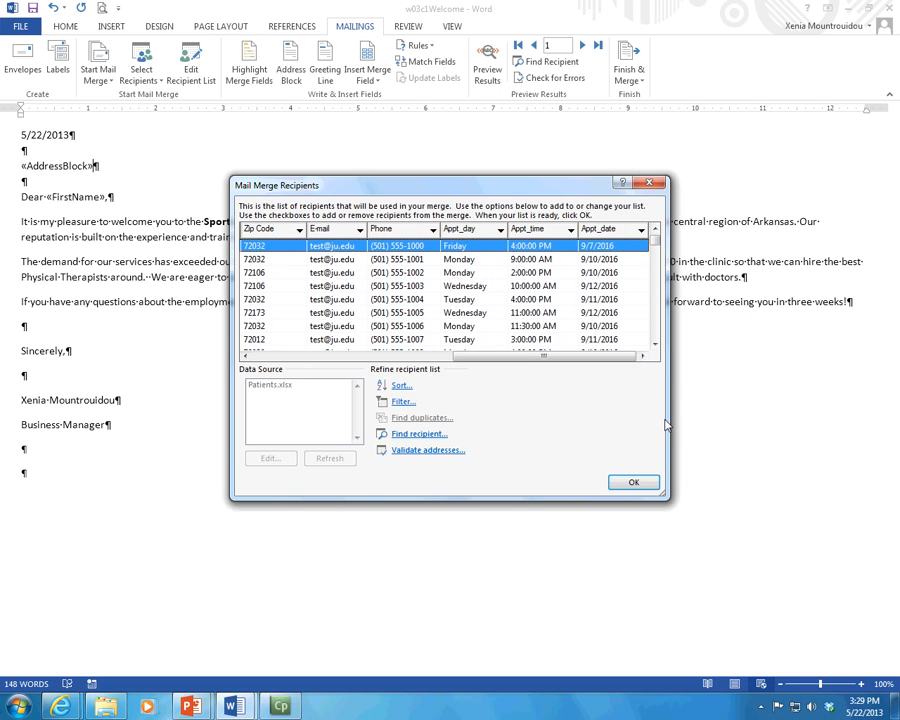
pyautogui.moveTo(669, 421); pyautogui.dragTo(880, 420)
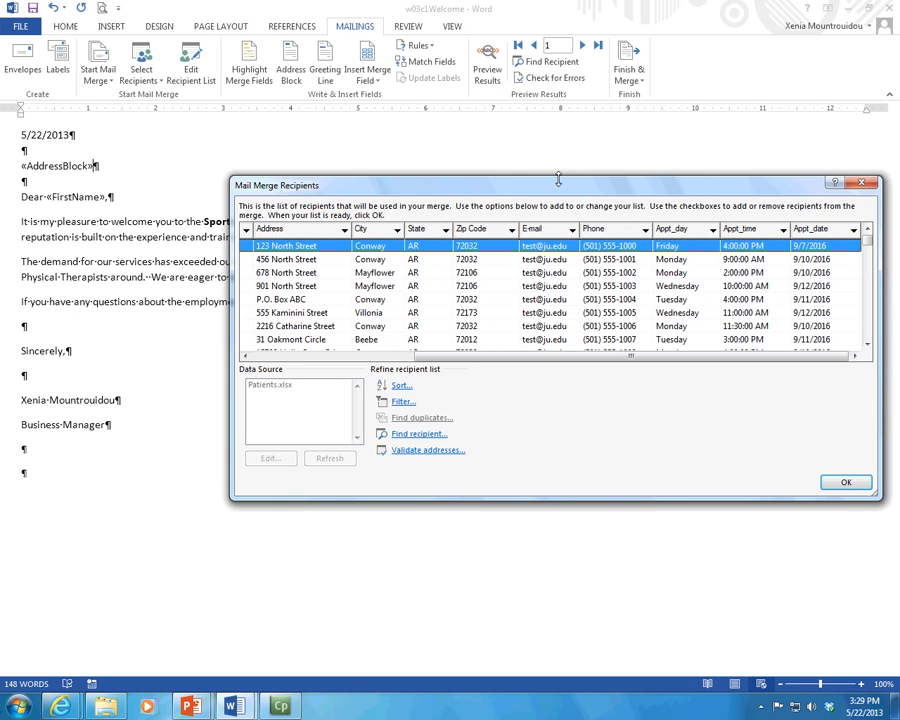
pyautogui.moveTo(565, 189); pyautogui.dragTo(450, 168)
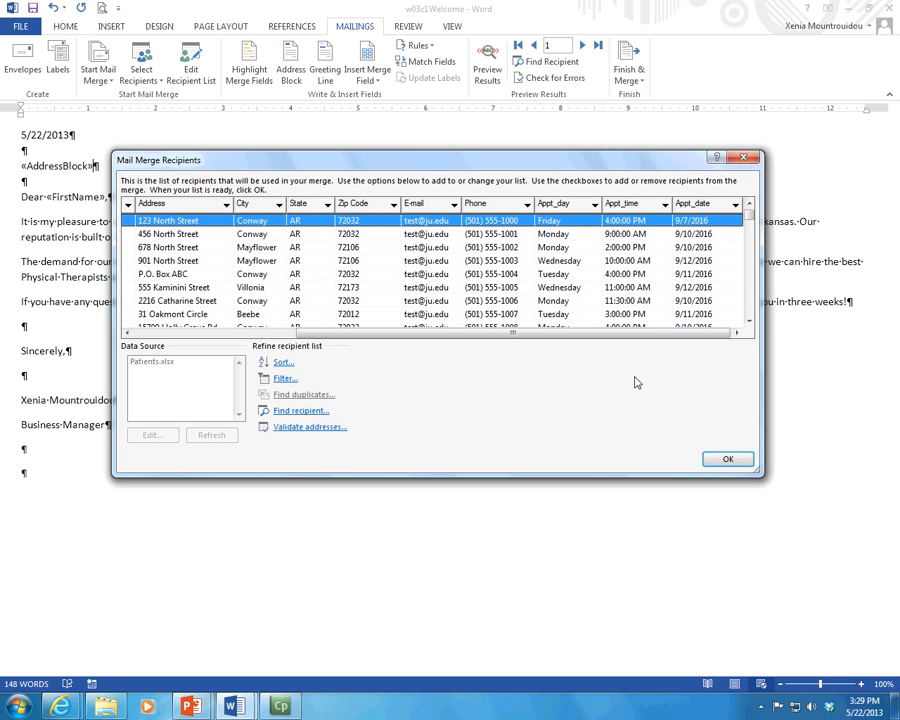
pyautogui.click(730, 456)
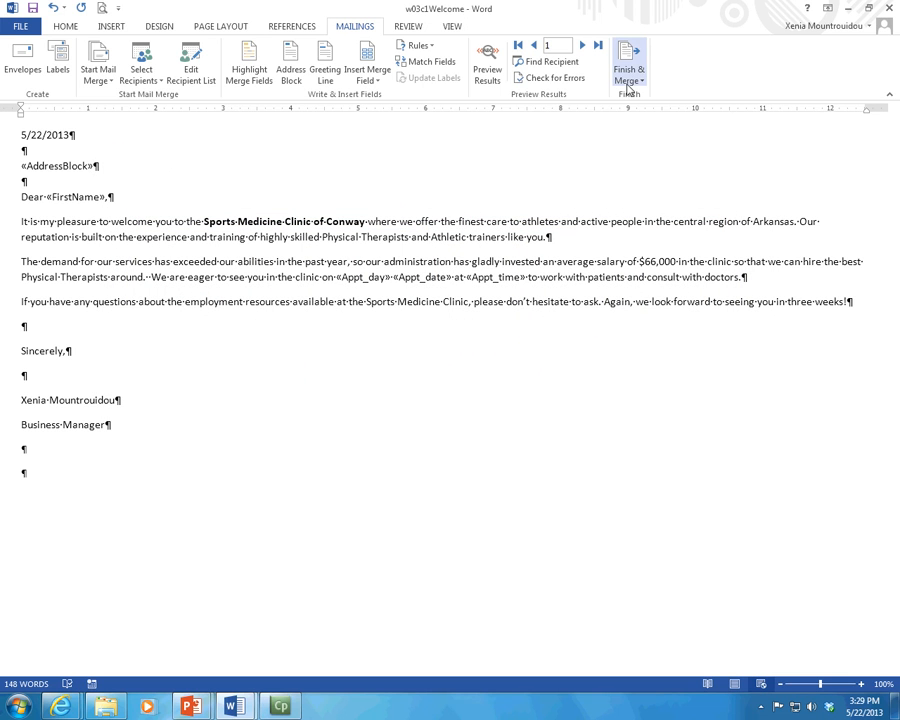
# Step: Check the AddressBlock and FirstName fields, then choose Edit Individual Documents from Finish & Merge
pyautogui.click(58, 166)
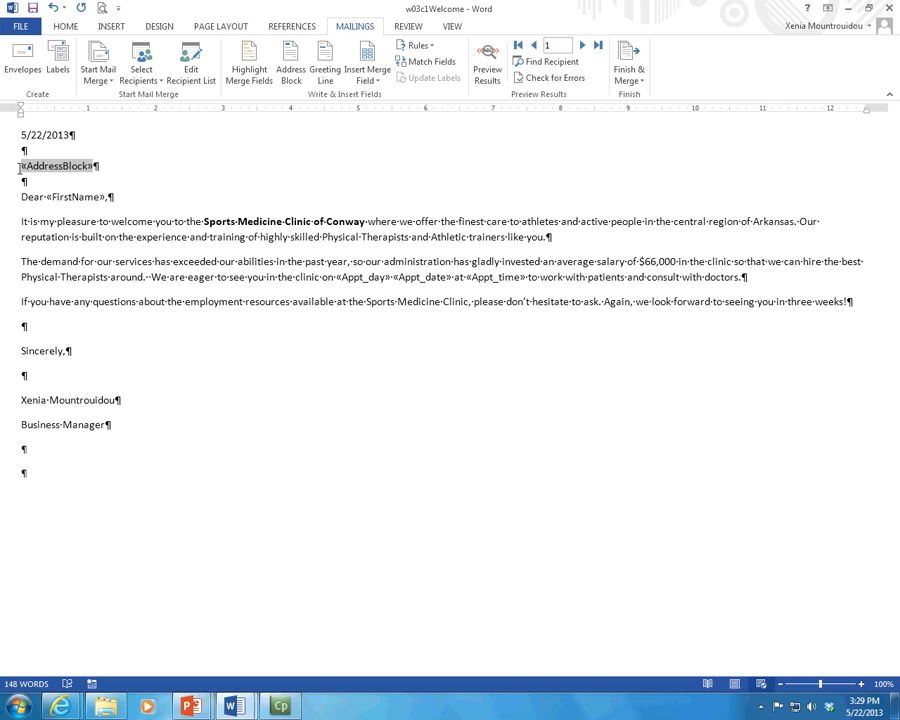
pyautogui.click(87, 196)
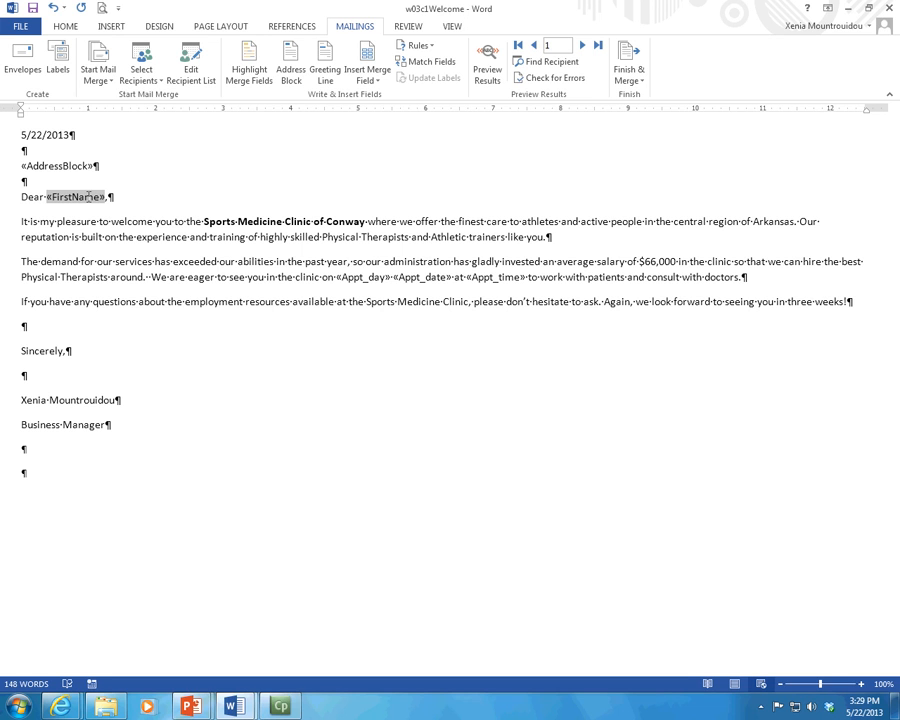
pyautogui.click(636, 82)
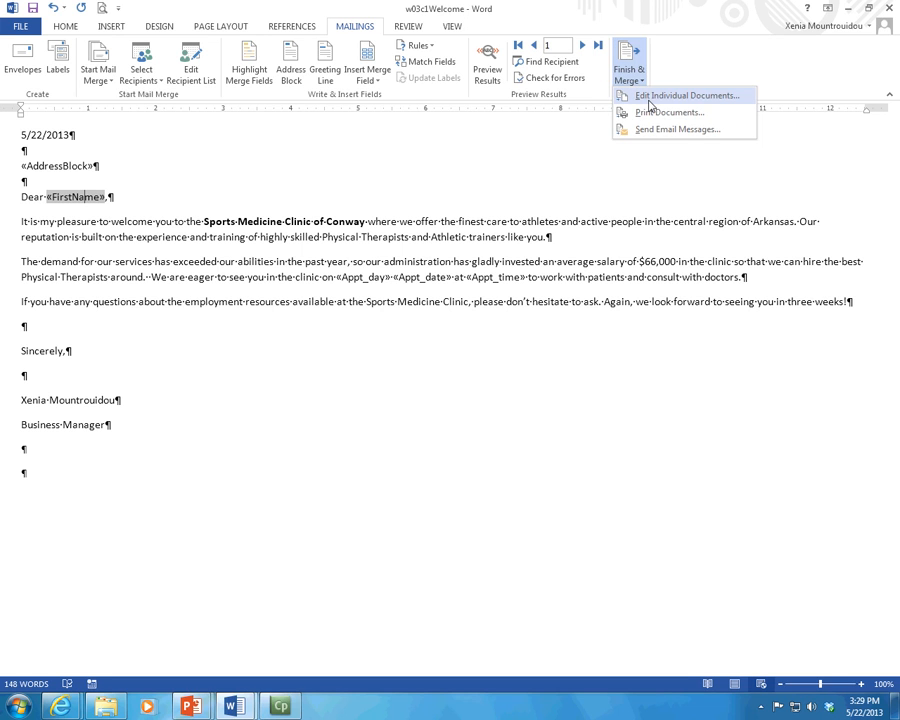
pyautogui.click(685, 100)
# Step: Confirm the merge so each patient's letter goes into a new Letters1 document
pyautogui.click(453, 488)
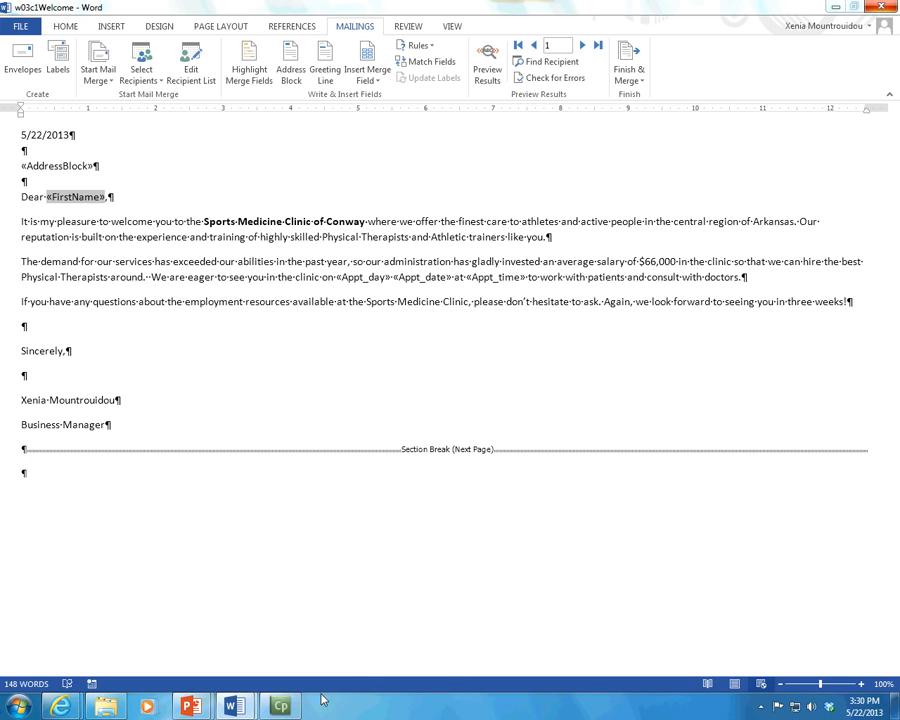
pyautogui.moveTo(302, 700)
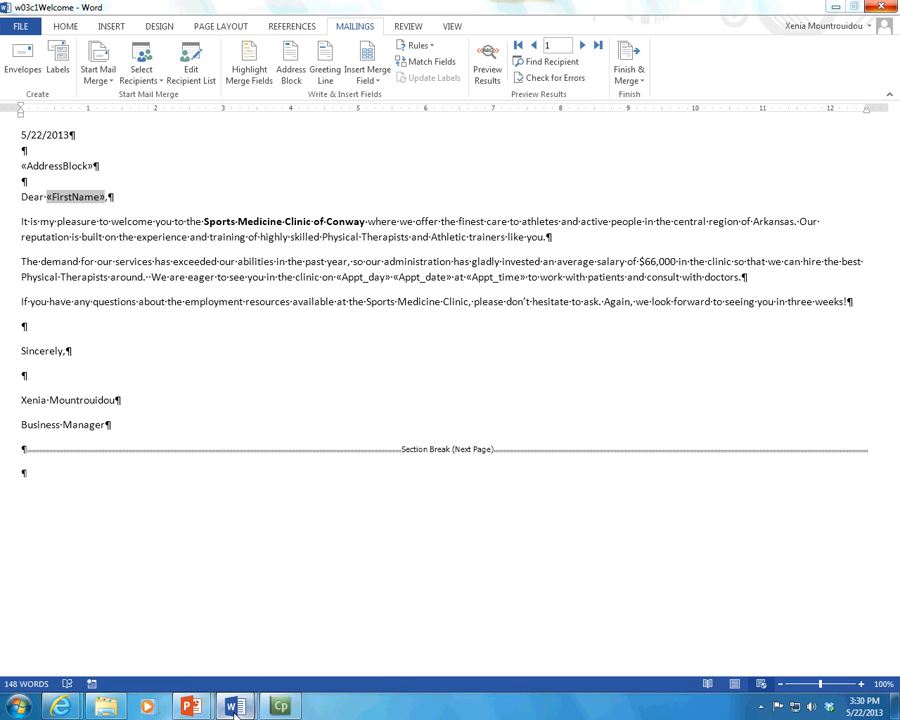
# Step: Compare the merged Letters1 document with the w03c1Welcome main document
pyautogui.moveTo(235, 707)
pyautogui.click(287, 641)
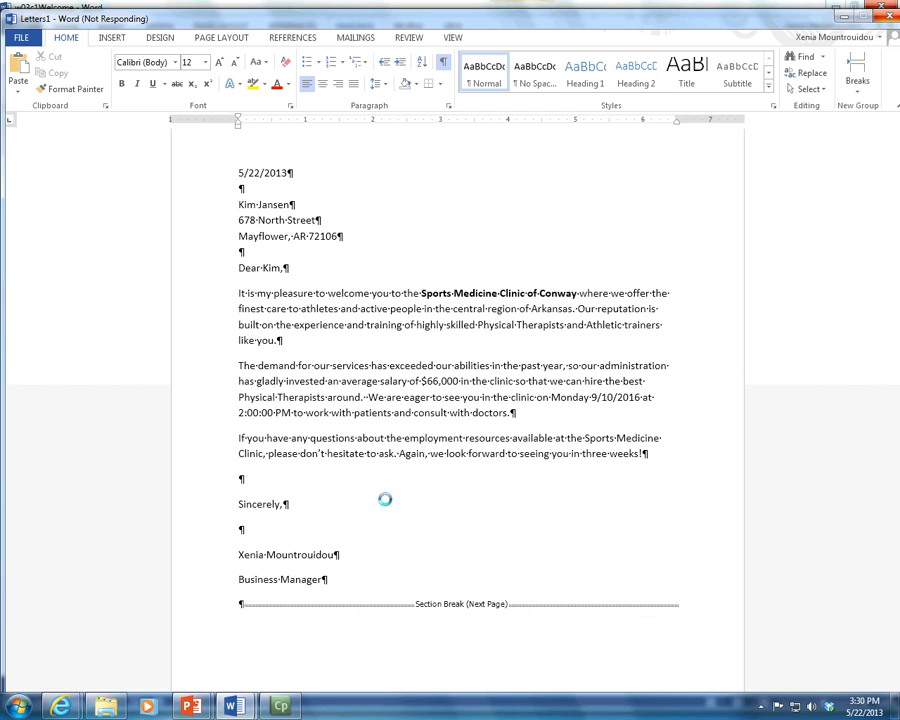
pyautogui.click(845, 17)
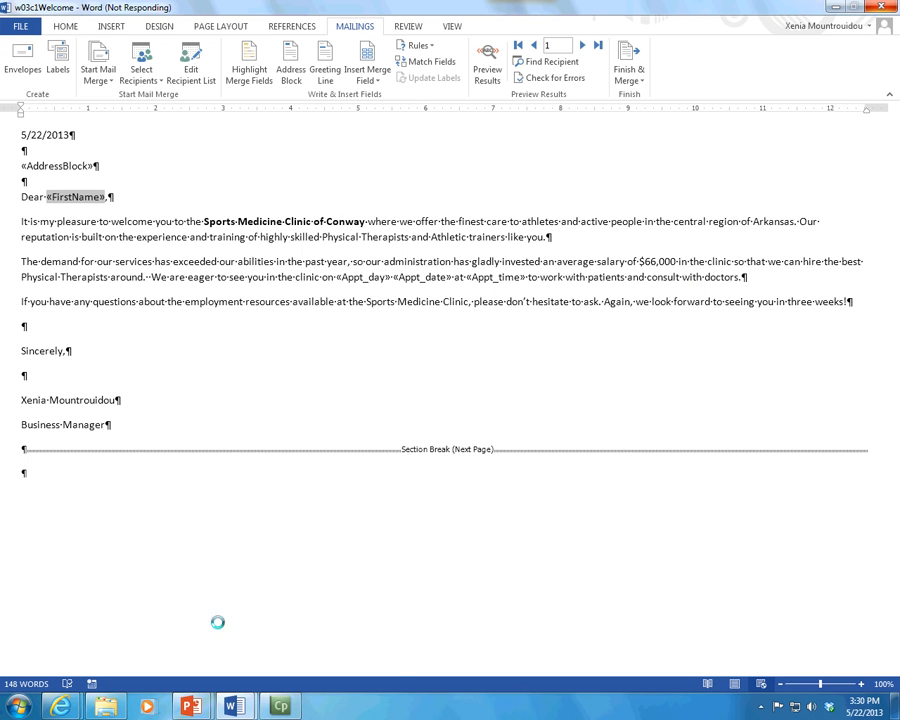
pyautogui.moveTo(235, 705)
pyautogui.click(305, 601)
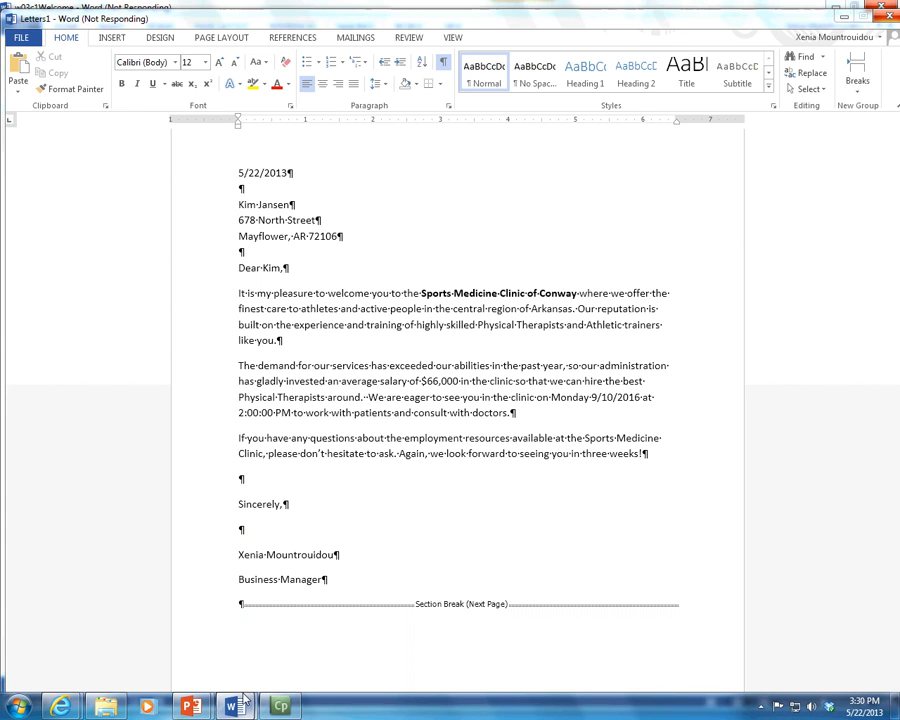
pyautogui.moveTo(235, 705)
pyautogui.click(211, 655)
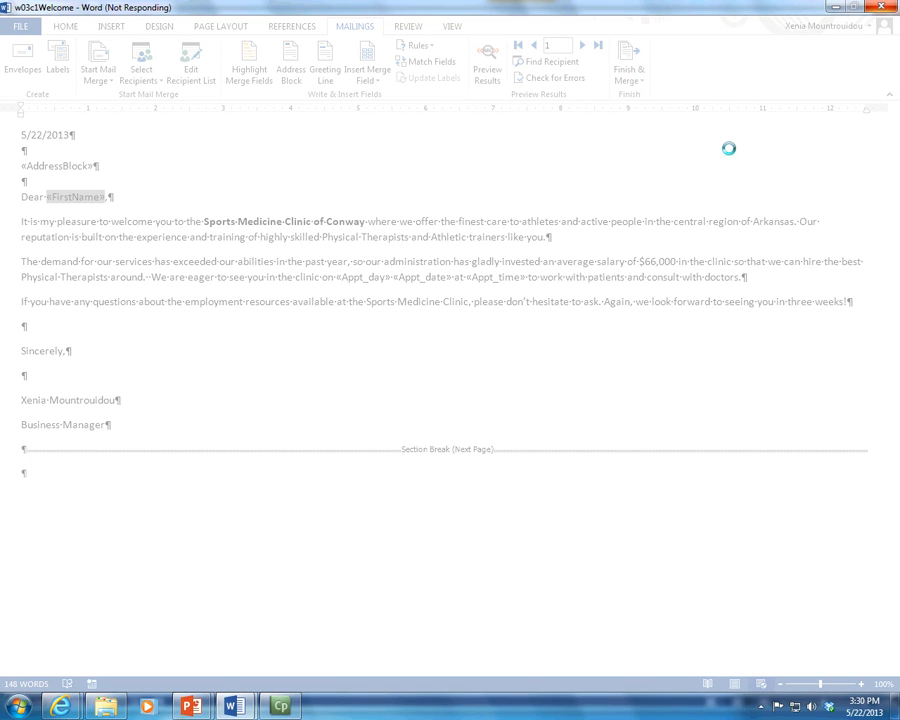
pyautogui.moveTo(237, 708)
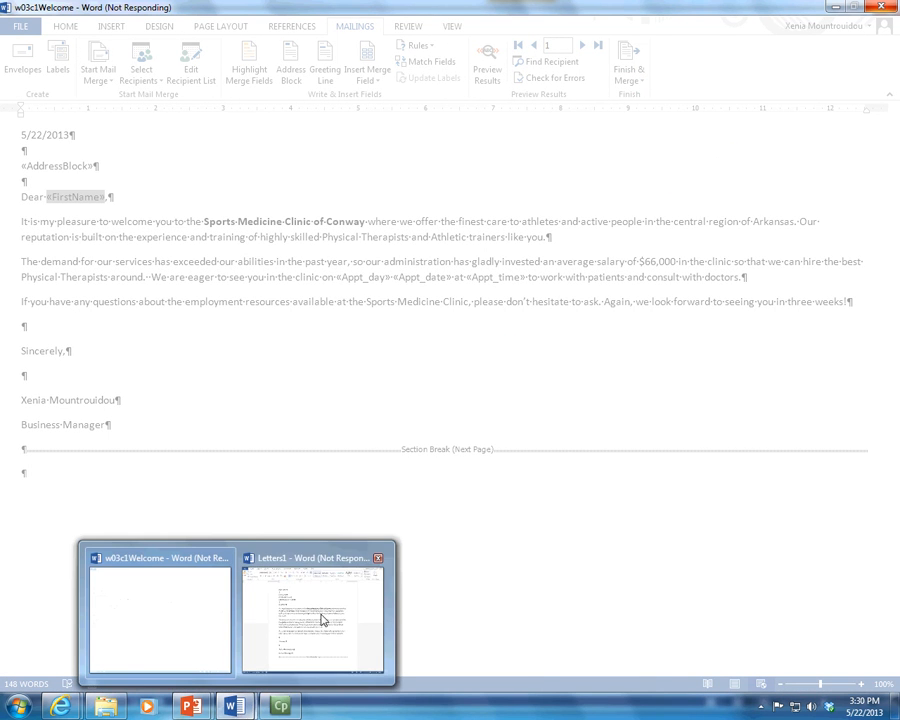
pyautogui.click(340, 612)
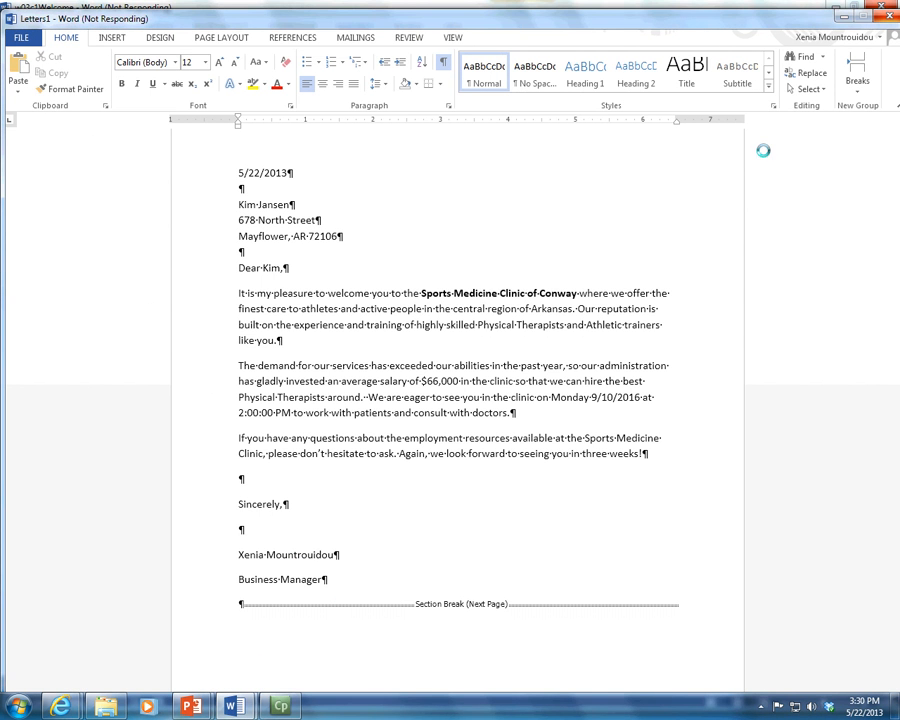
# Step: Reposition Letters1 over the main document, then minimize both the Letters1 and w03c1Welcome windows
pyautogui.click(845, 16)
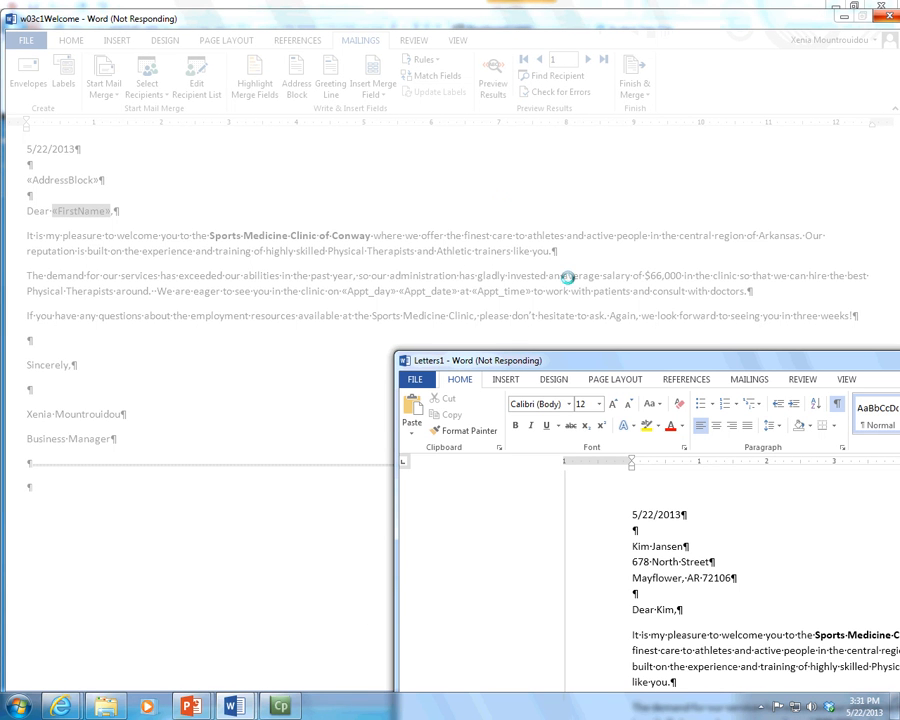
pyautogui.moveTo(630, 364); pyautogui.dragTo(266, 23)
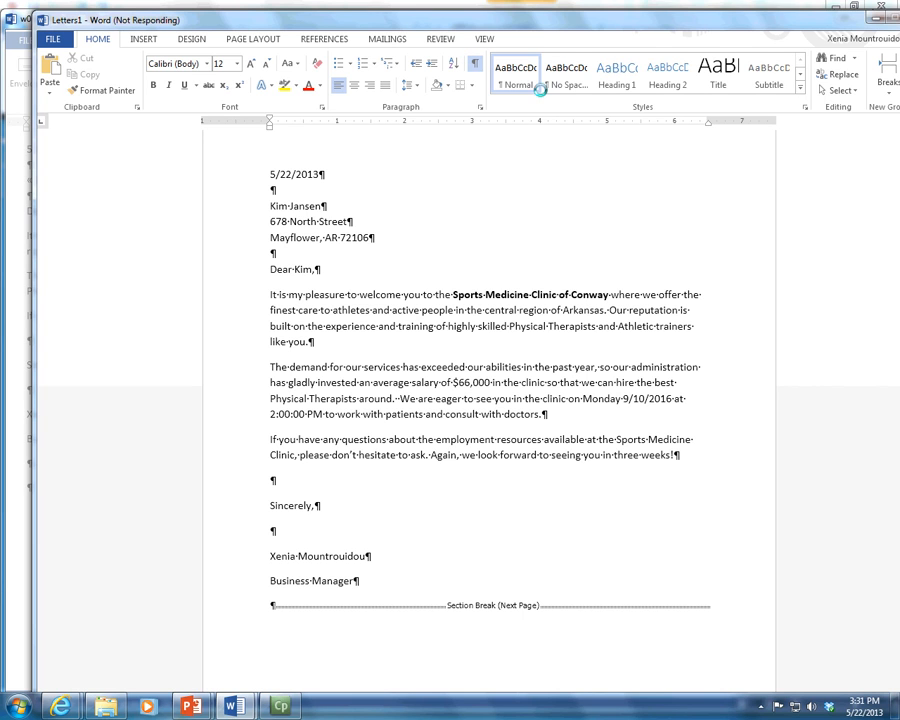
pyautogui.click(877, 19)
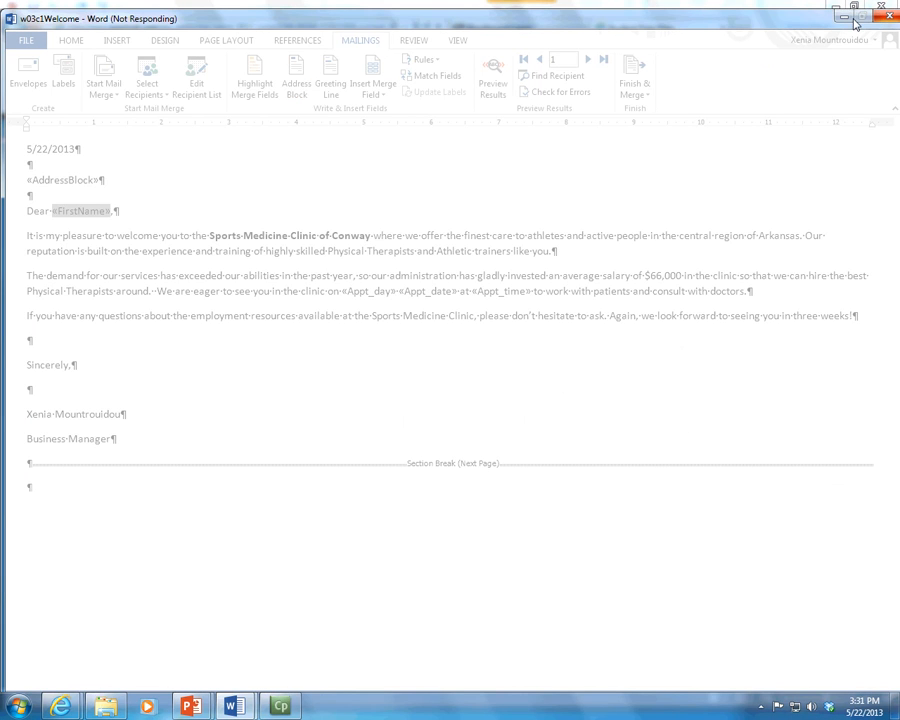
pyautogui.click(846, 17)
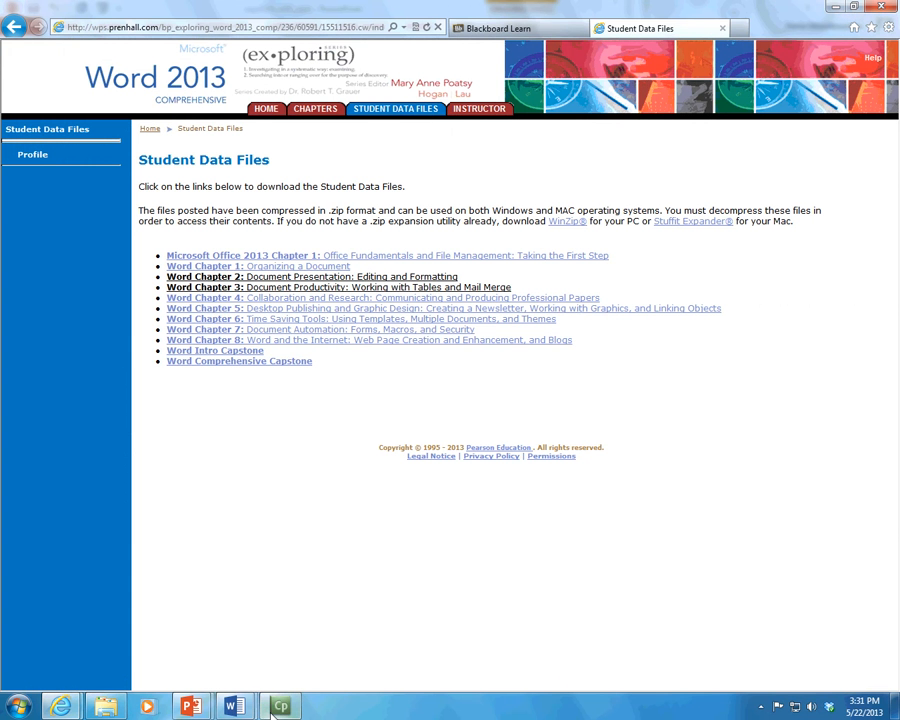
# Step: Bring up the Objectives_ch3 deck and run the slide show from its Objectives slide
pyautogui.moveTo(190, 706)
pyautogui.click(143, 661)
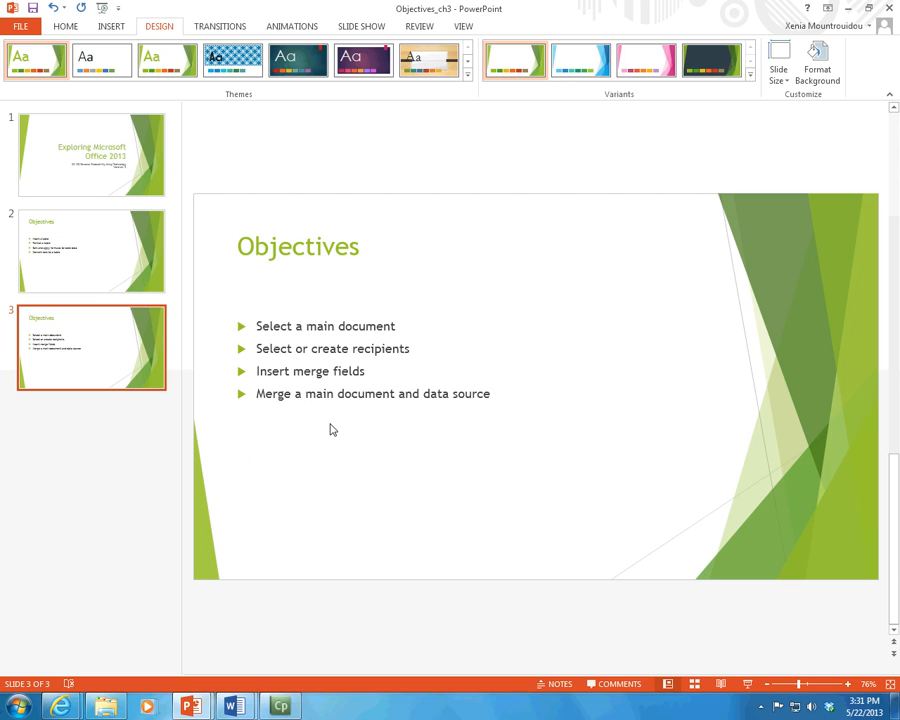
pyautogui.click(748, 685)
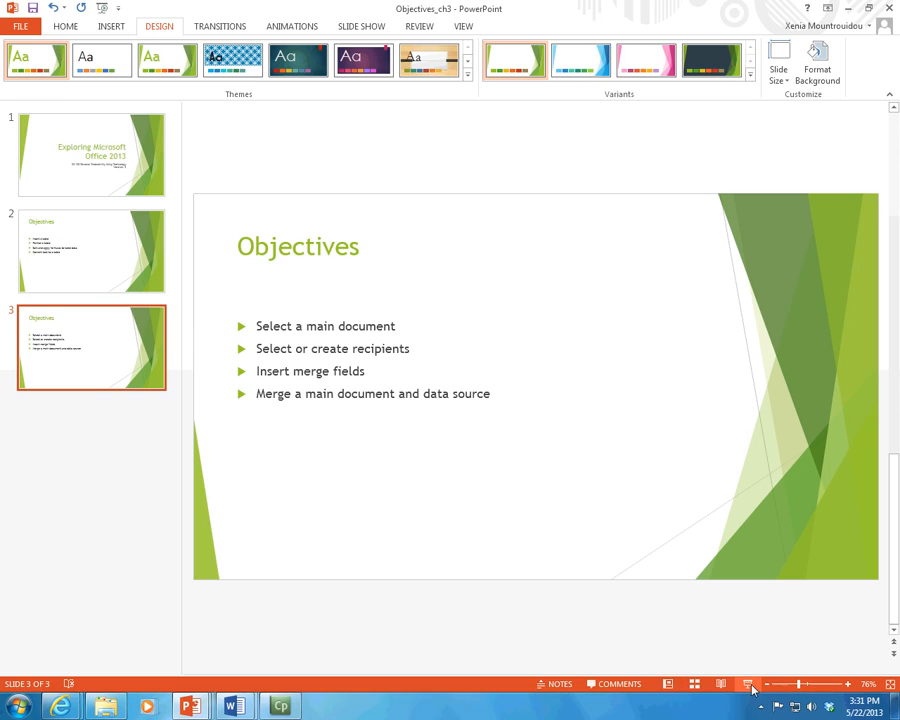